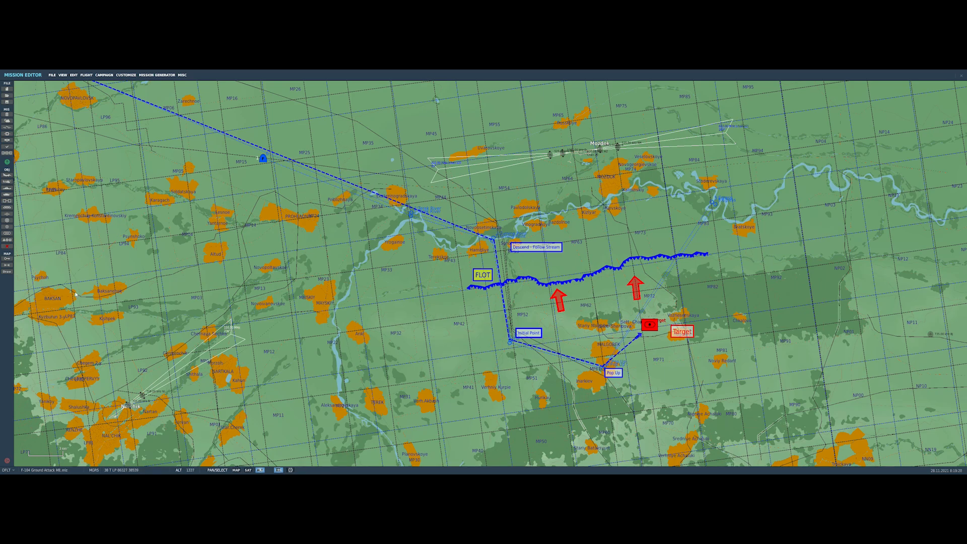
Turn on the display of hidden units from the unit list, then close the list
click(7, 240)
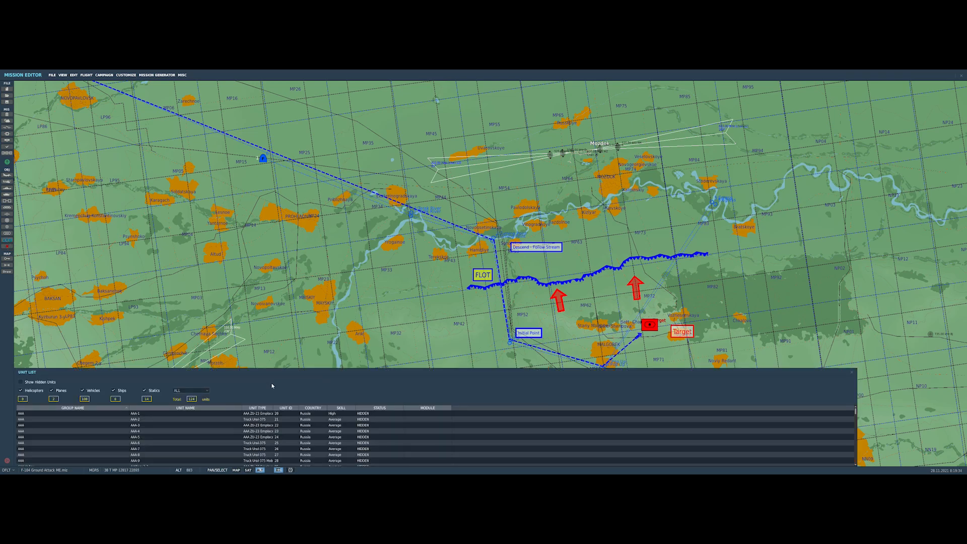
click(21, 383)
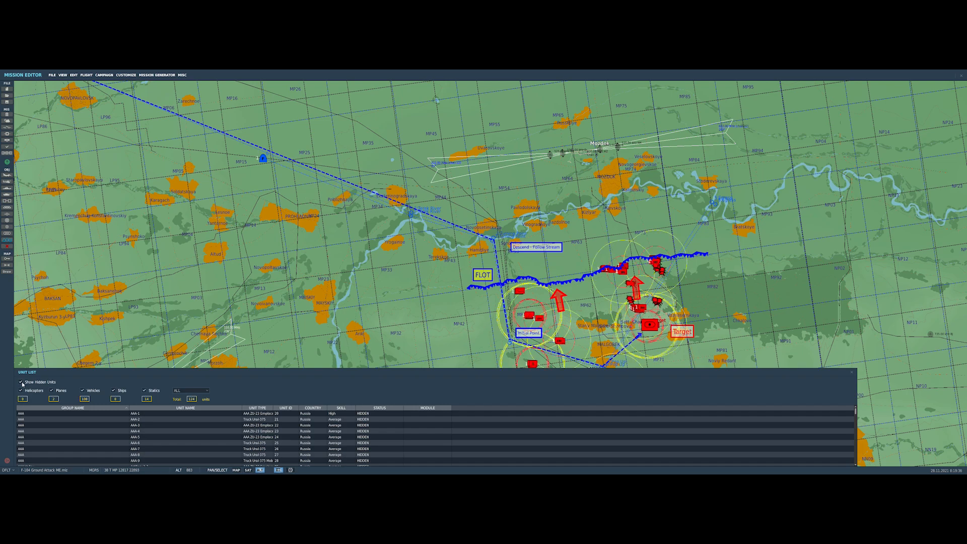
click(7, 241)
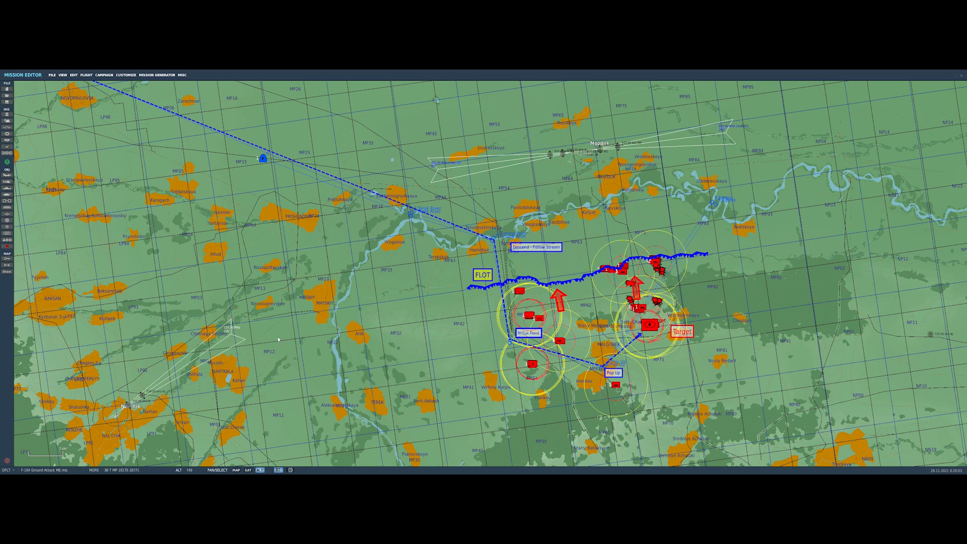
Hide the Author layer's drawings on the map and close the drawing tools
click(7, 272)
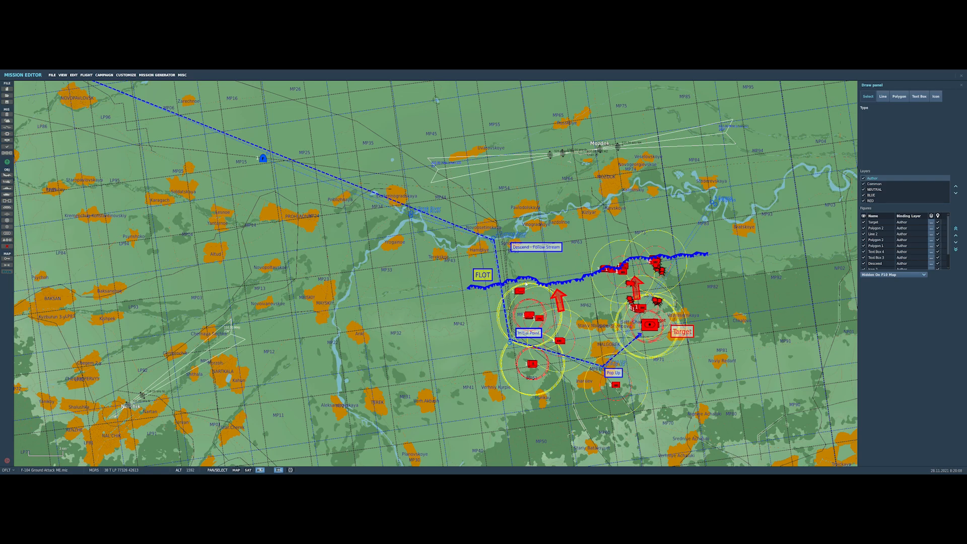
click(864, 179)
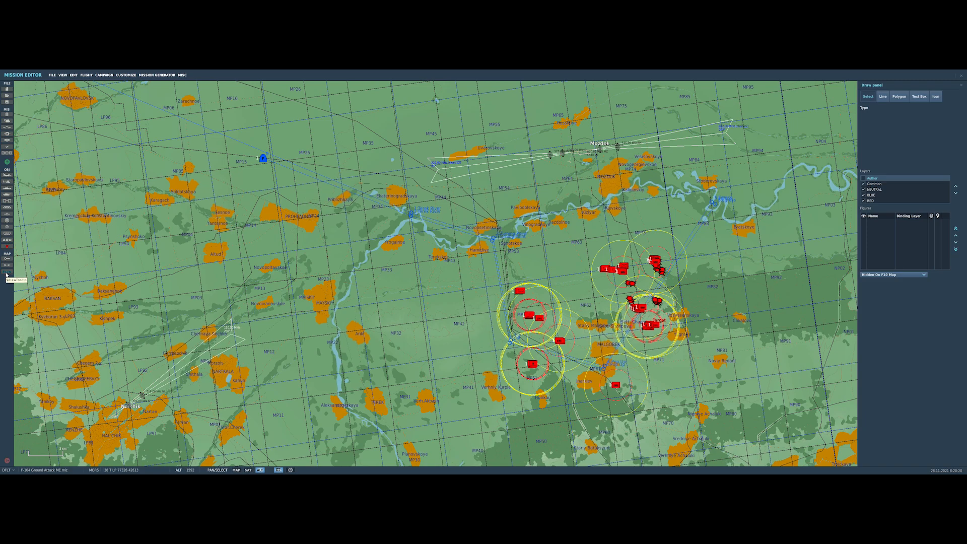
click(6, 272)
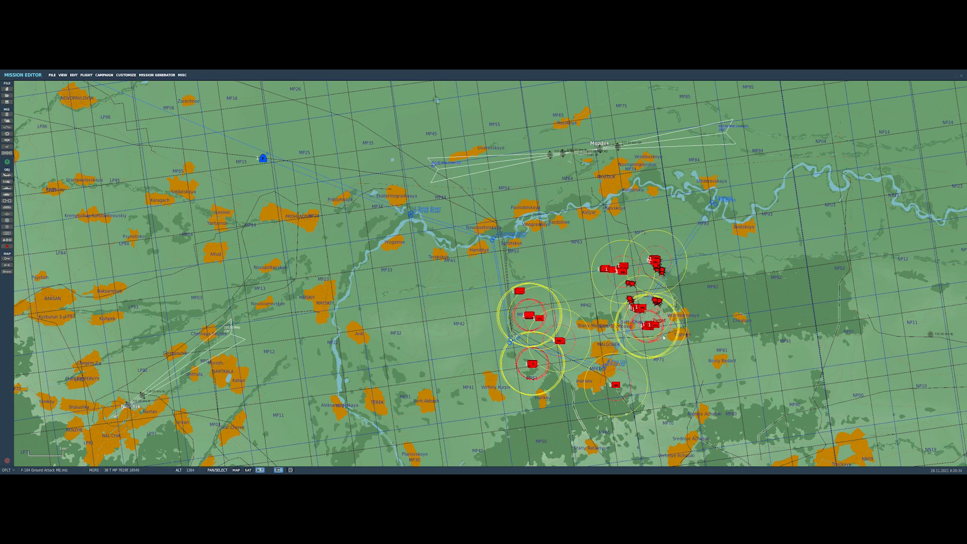
Examine the enemy unit groups and their threat rings around the target area
scroll(664, 337, up, 4)
scroll(640, 325, up, 2)
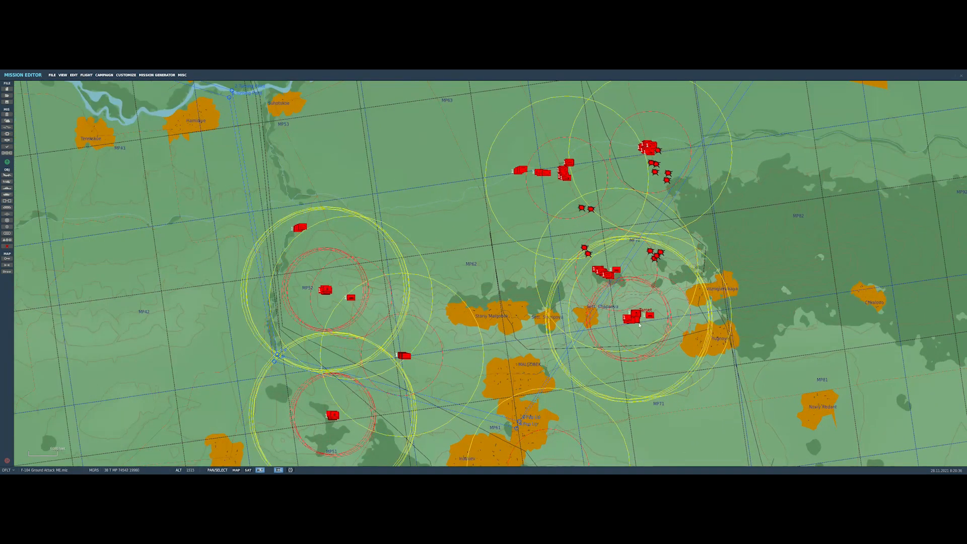
scroll(639, 324, up, 6)
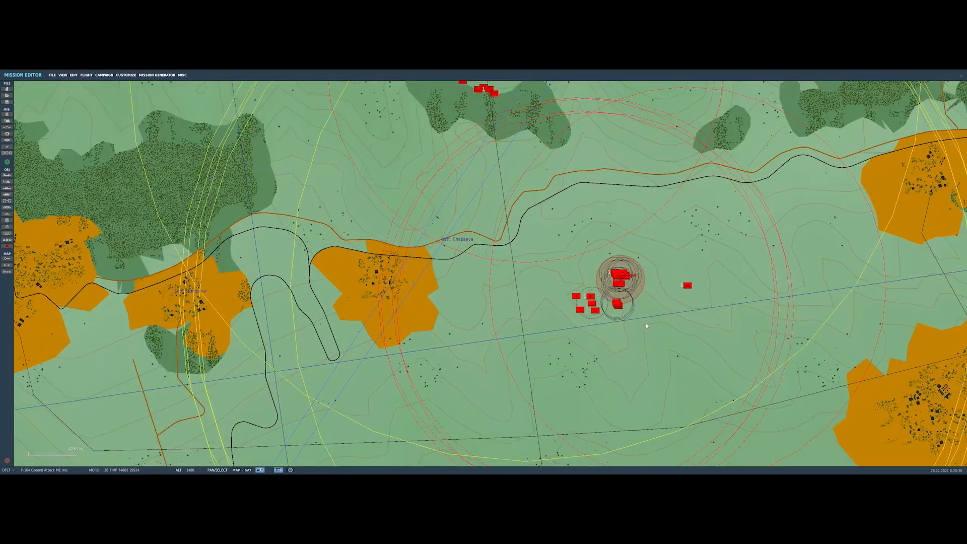
scroll(646, 326, up, 1)
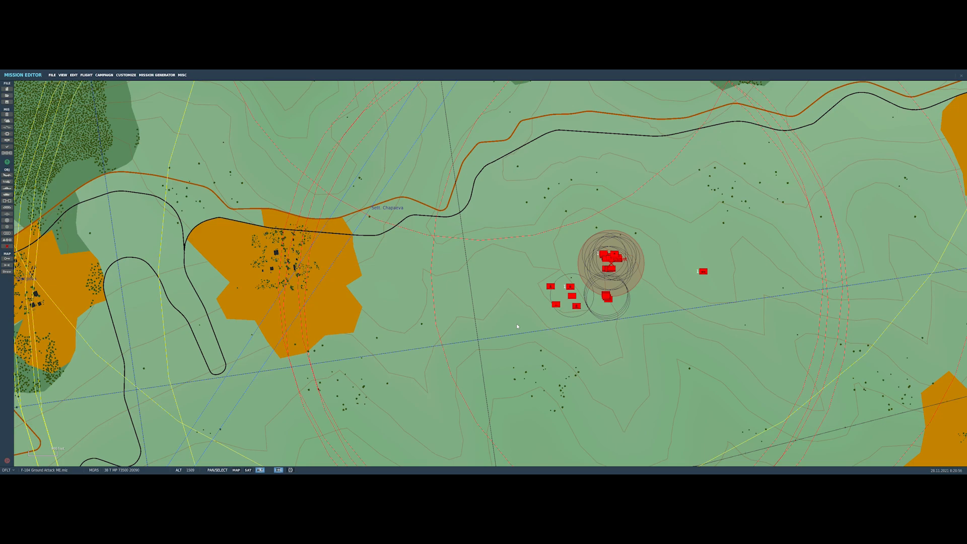
scroll(517, 326, down, 4)
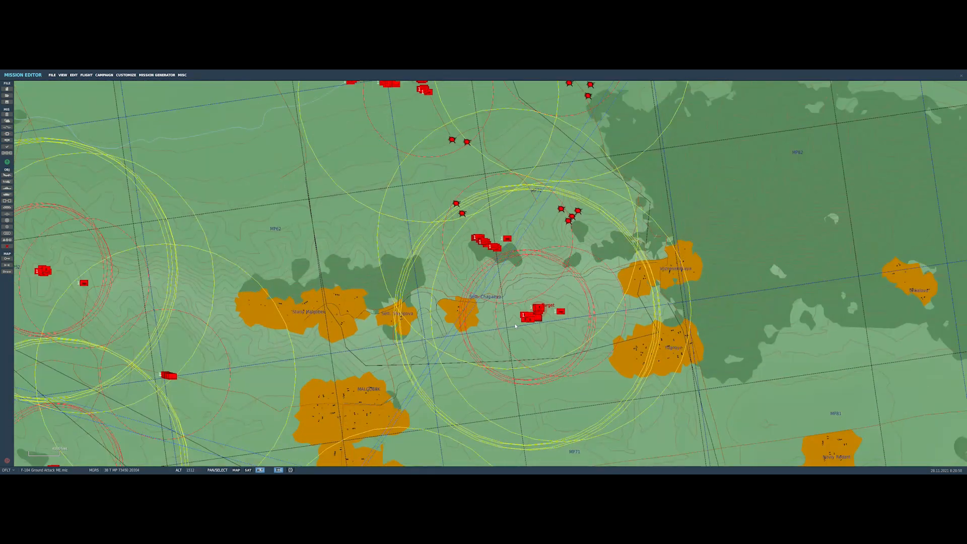
scroll(516, 326, down, 5)
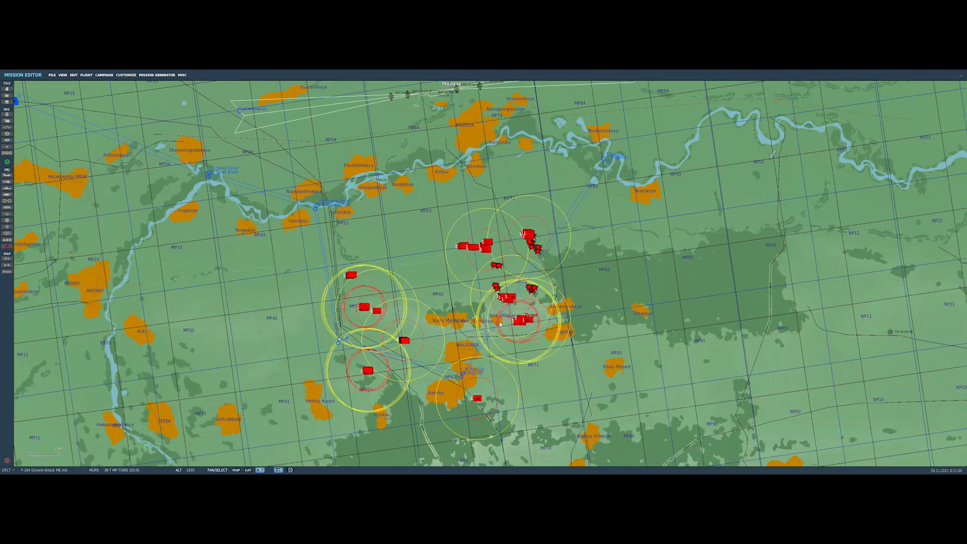
Turn off the display of hidden units and locate Gun 4 of the Artillery group through the unit list
click(7, 240)
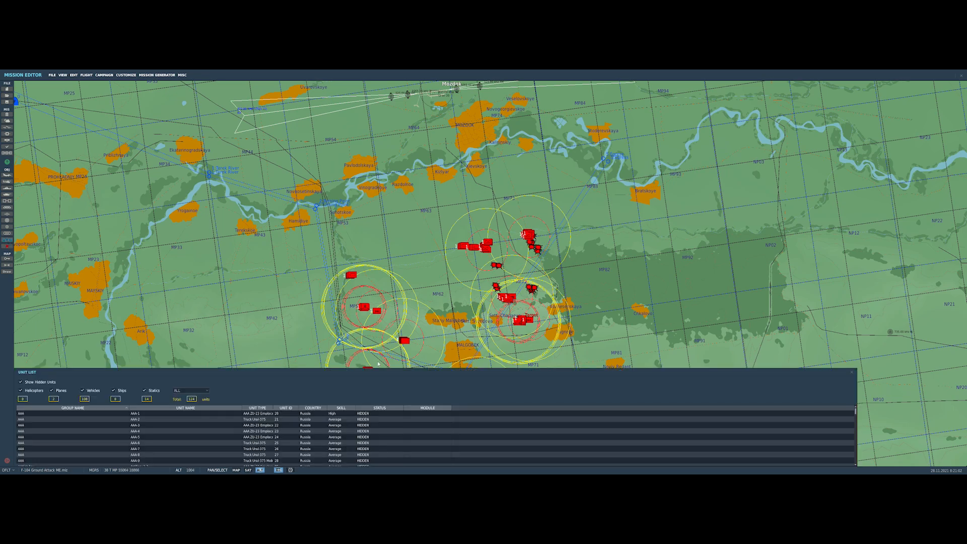
click(21, 382)
scroll(186, 439, down, 3)
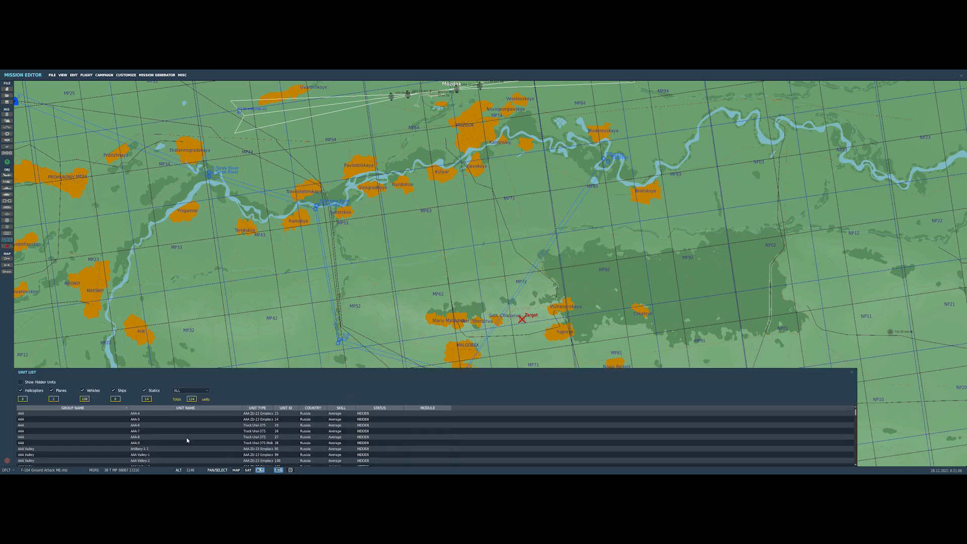
scroll(185, 438, down, 3)
scroll(184, 438, down, 1)
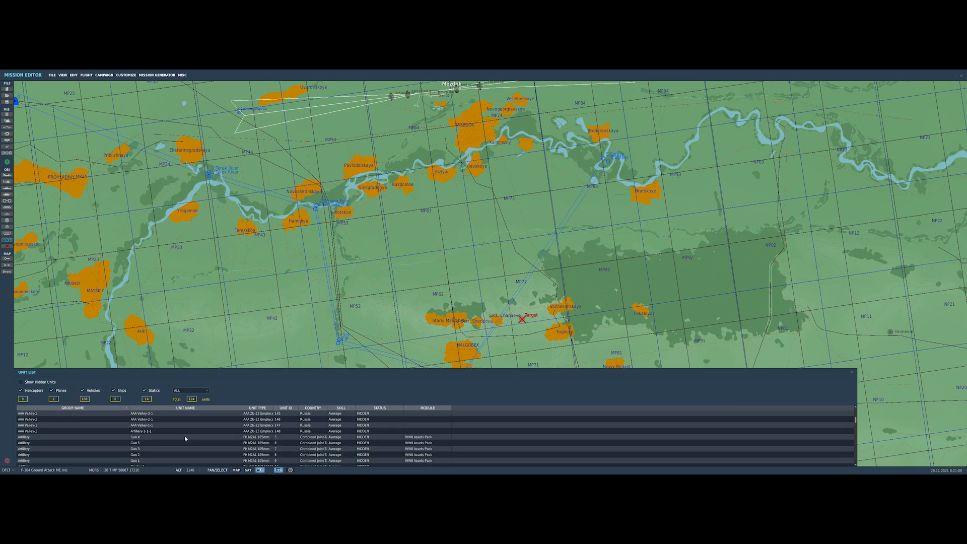
click(376, 438)
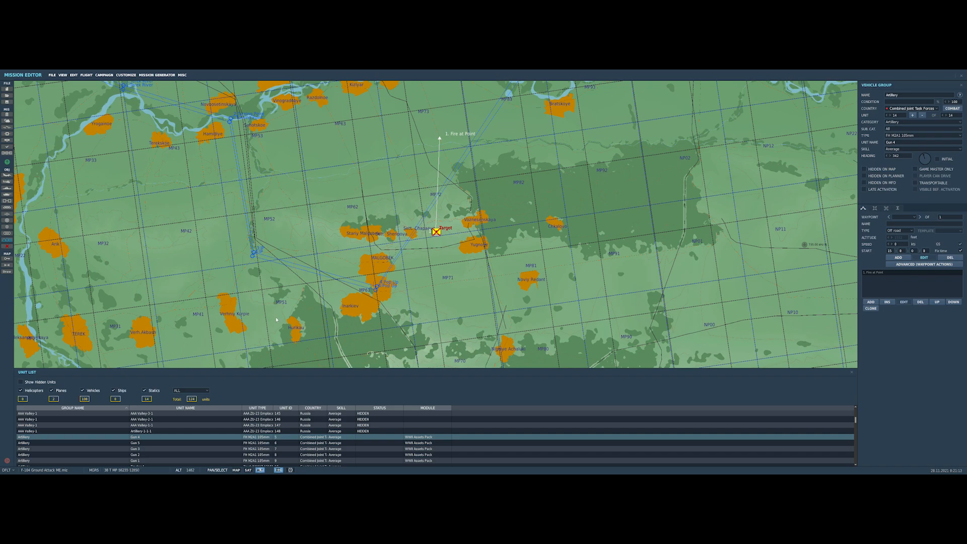
click(7, 240)
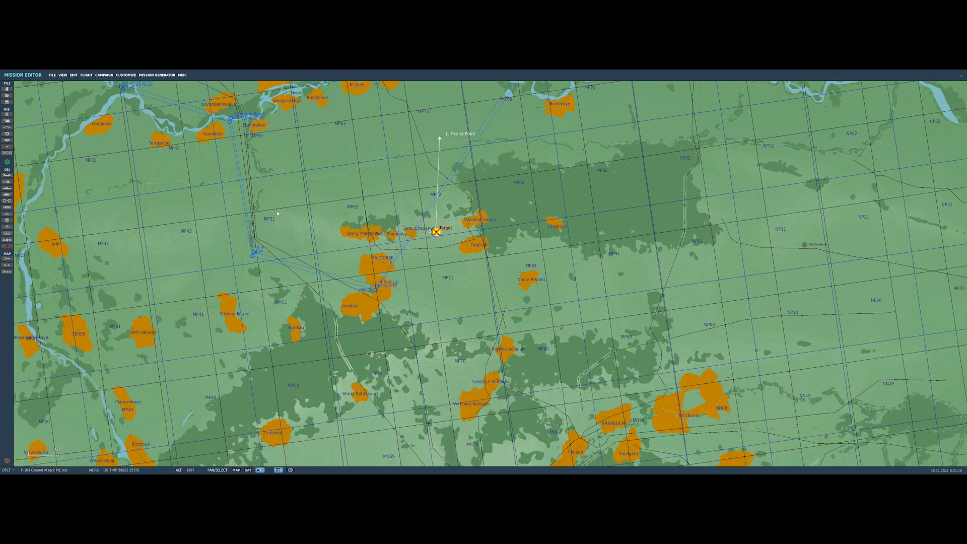
click(286, 201)
Select the Starfighter - AirStart flight and go through its waypoints up to Egress
right_drag(311, 218, 449, 314)
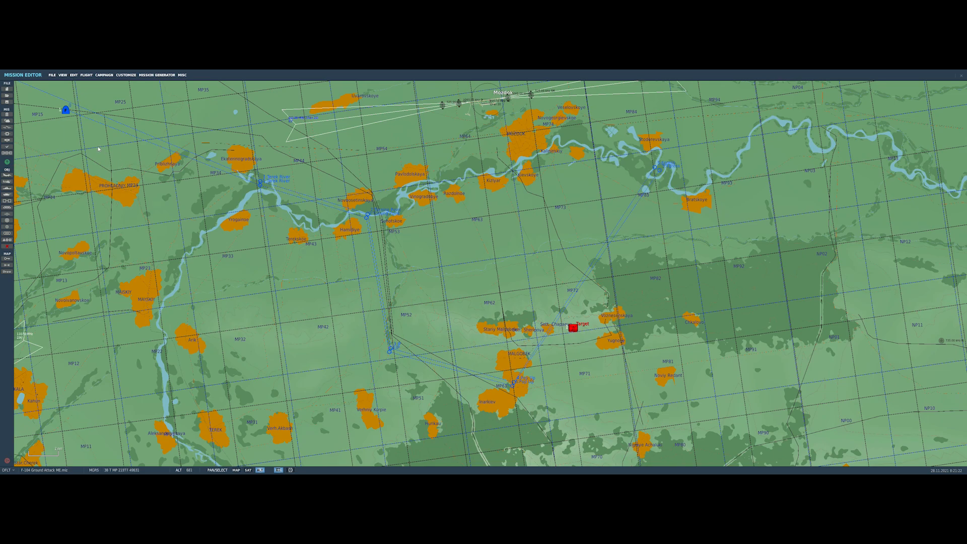
click(65, 110)
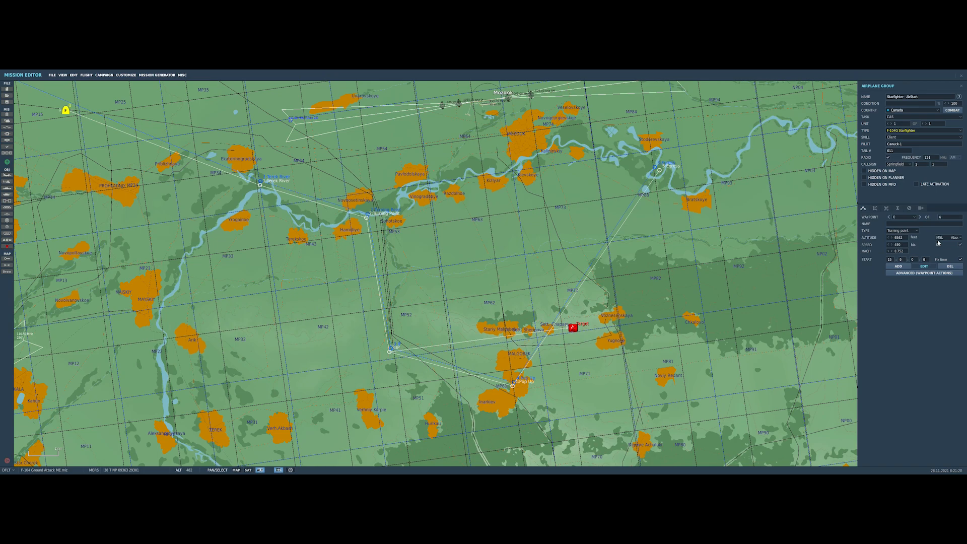
click(920, 217)
click(920, 217)
click(920, 217)
click(920, 218)
Unhide the four hidden trigger zones, including End Mission Zone, IP and Take Off, and close the zone list
click(6, 234)
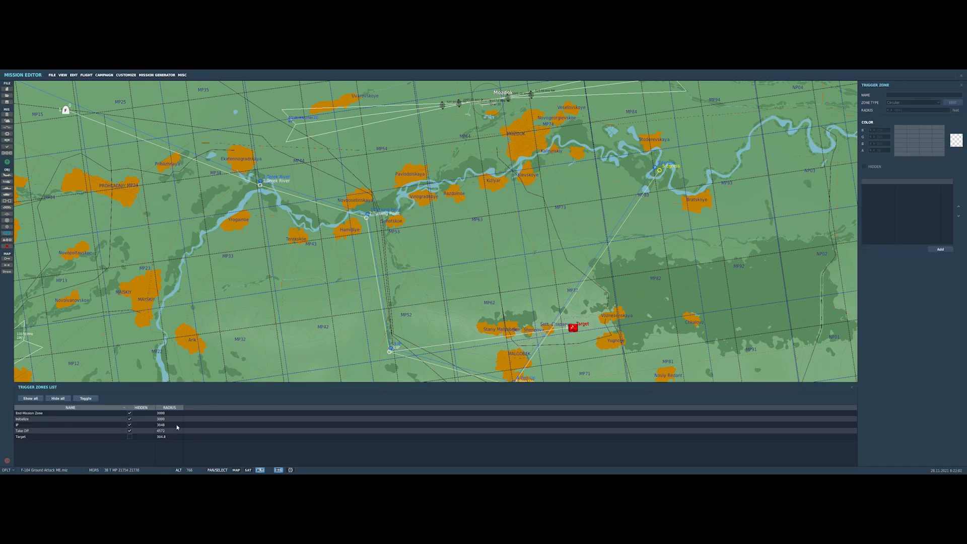
click(129, 413)
click(130, 419)
click(130, 425)
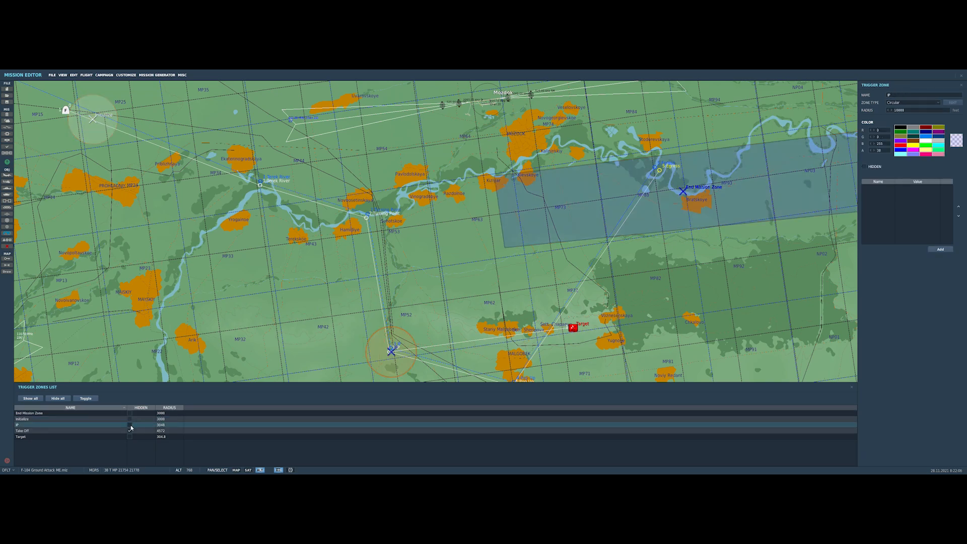
click(129, 432)
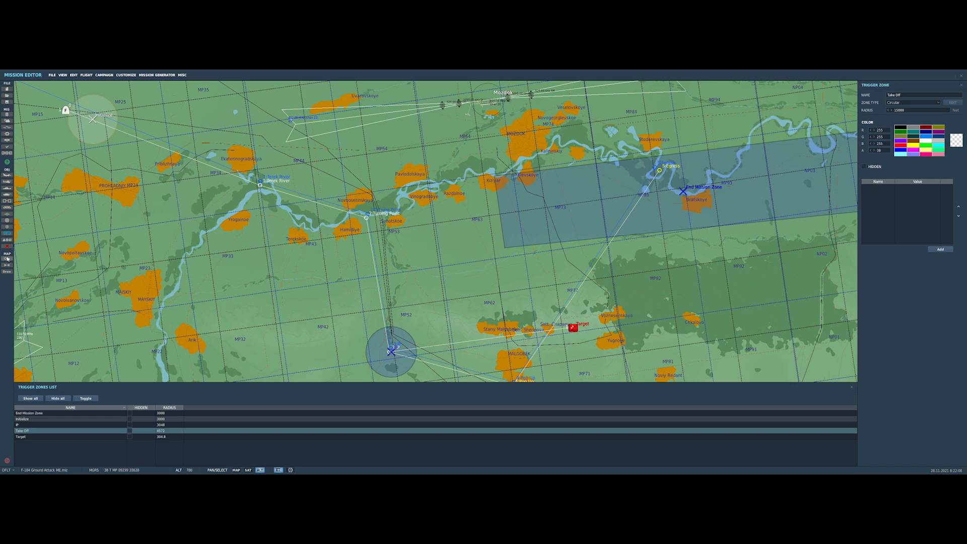
click(7, 233)
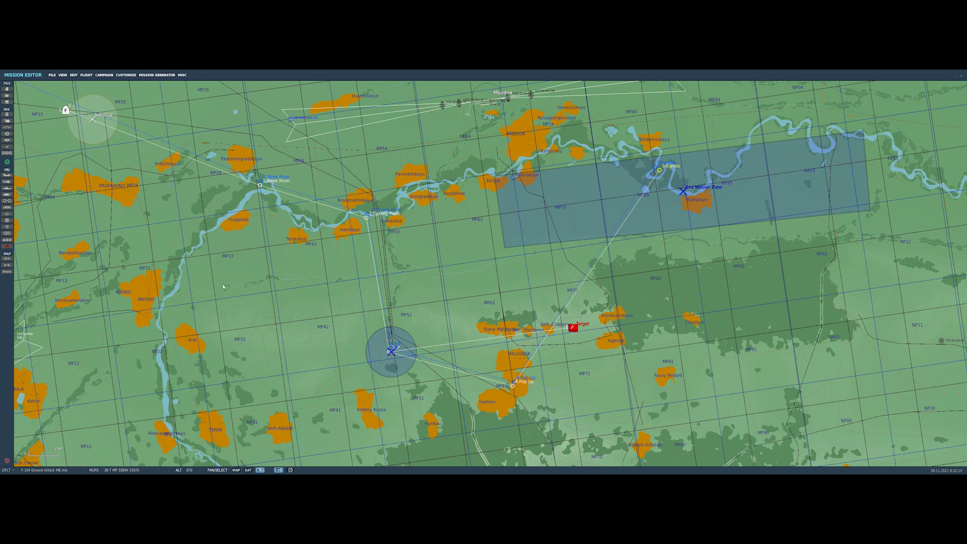
Examine where the trigger zones lie along the flight route, from the take-off airfield to the end mission zone
scroll(222, 282, down, 3)
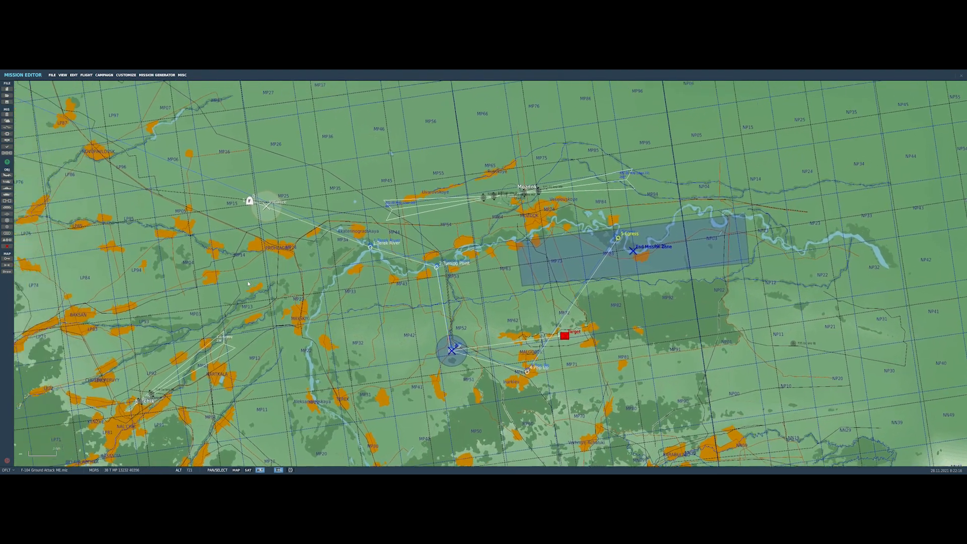
scroll(238, 282, down, 2)
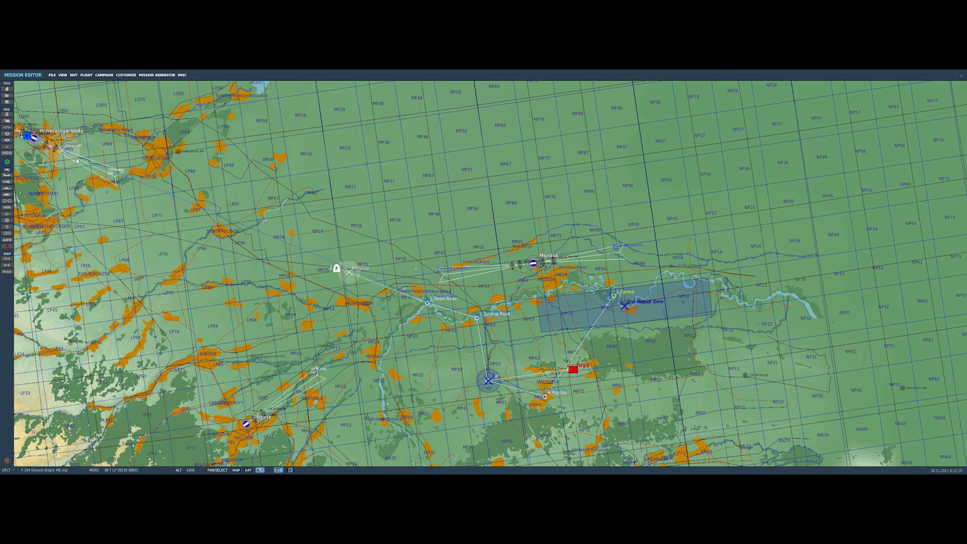
right_drag(230, 257, 362, 304)
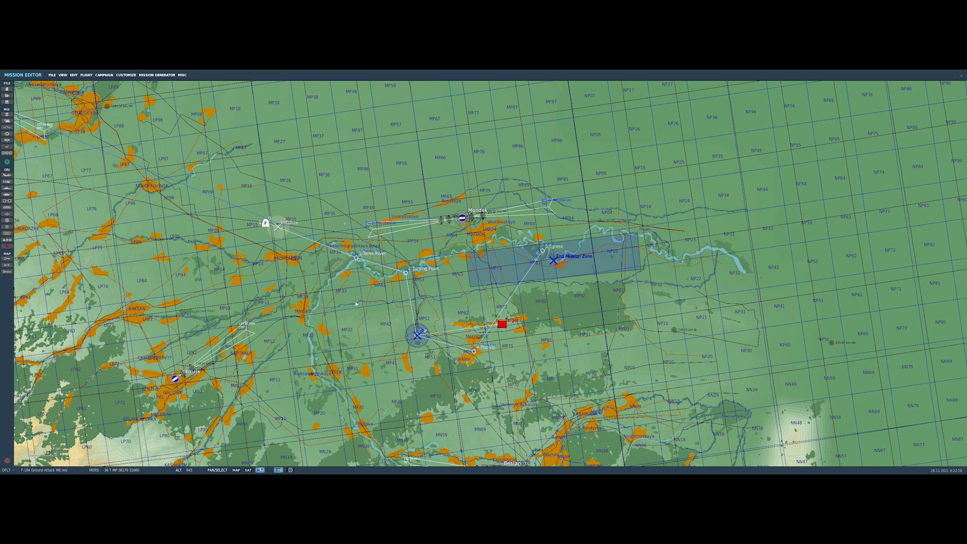
scroll(433, 361, up, 6)
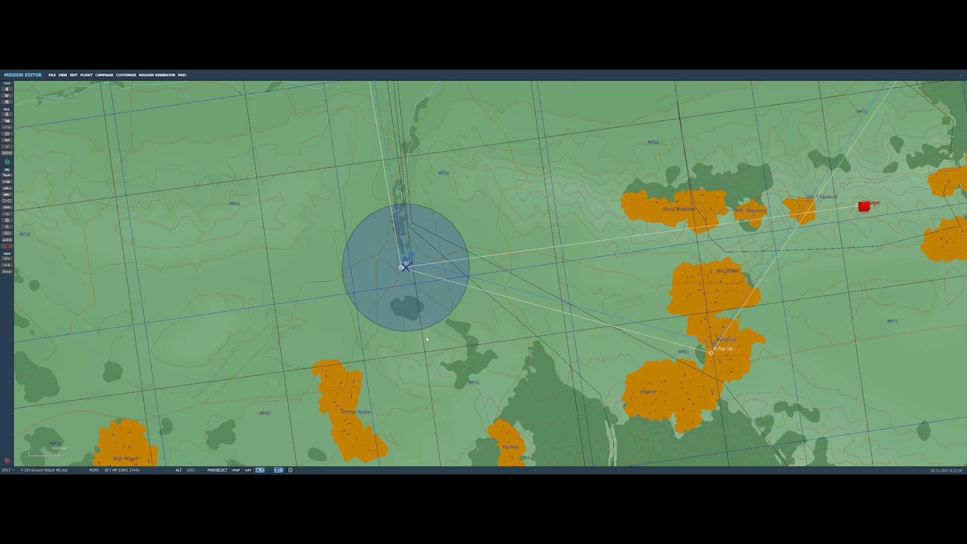
scroll(548, 266, down, 4)
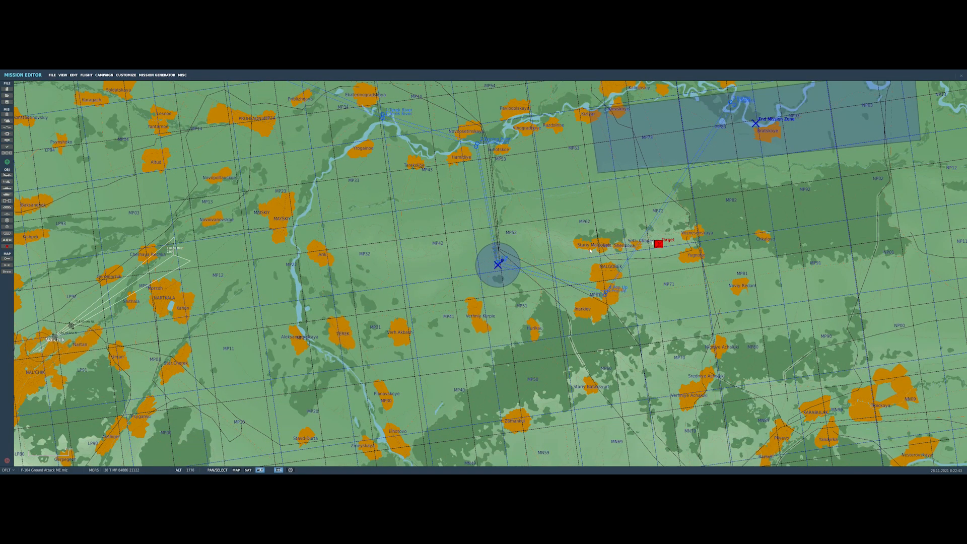
right_drag(700, 259, 644, 334)
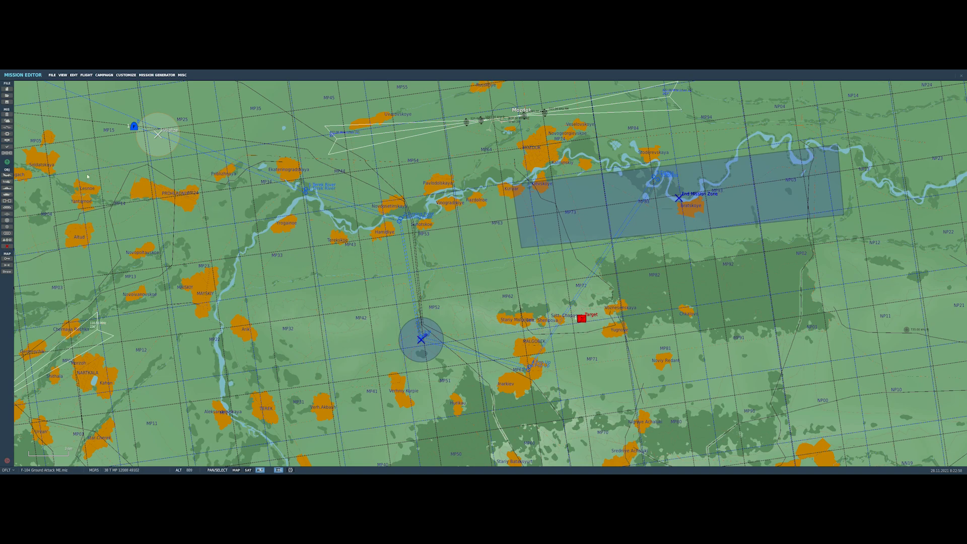
Review the Start, Select Difficulty and Difficulty Message triggers with their conditions and actions
click(7, 127)
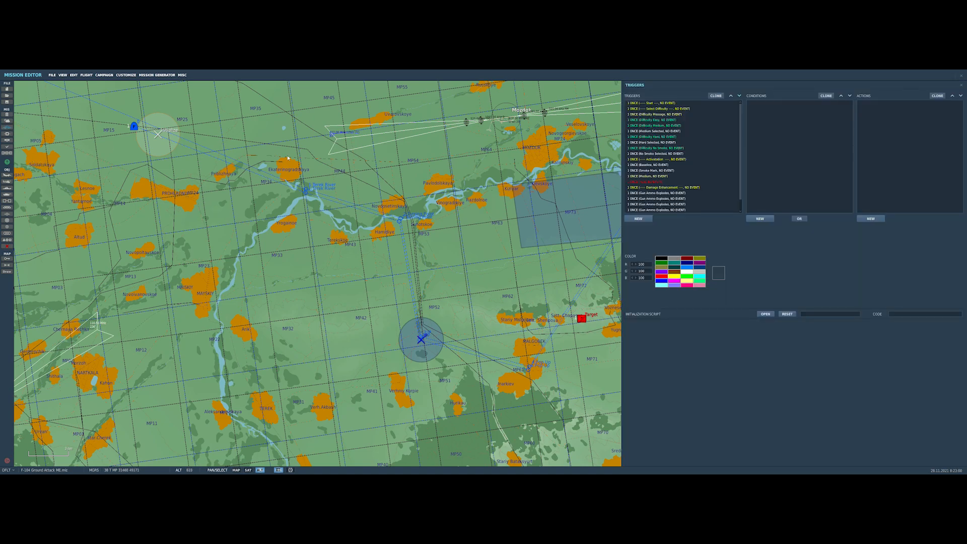
click(676, 103)
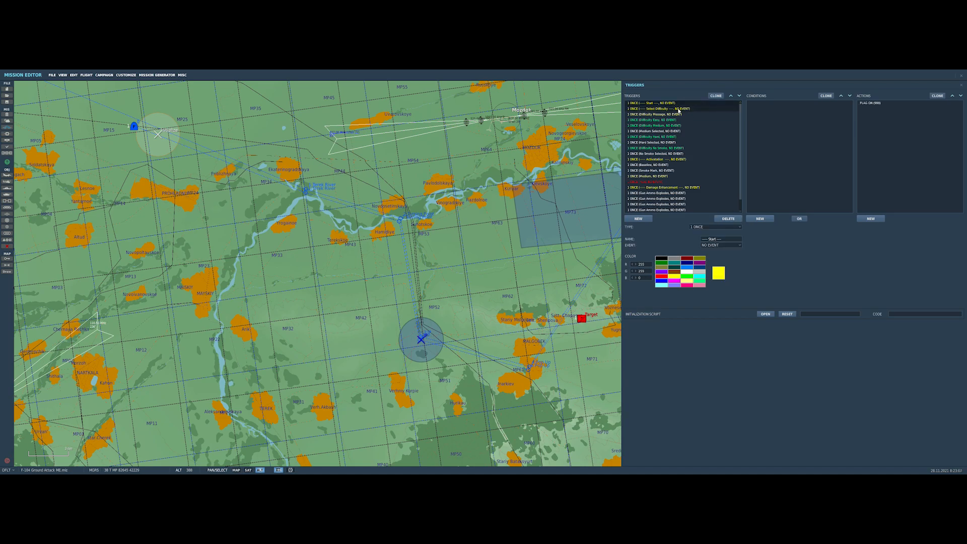
click(678, 109)
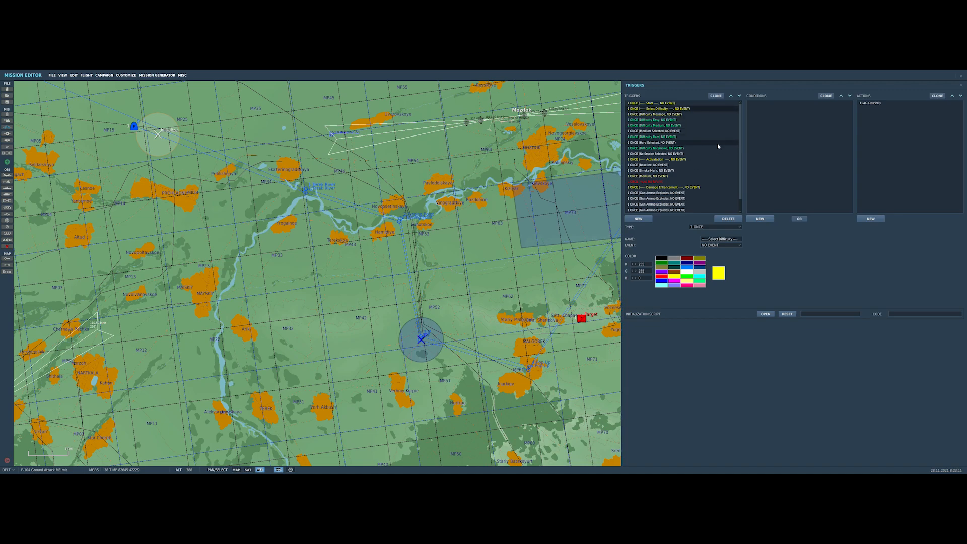
click(677, 115)
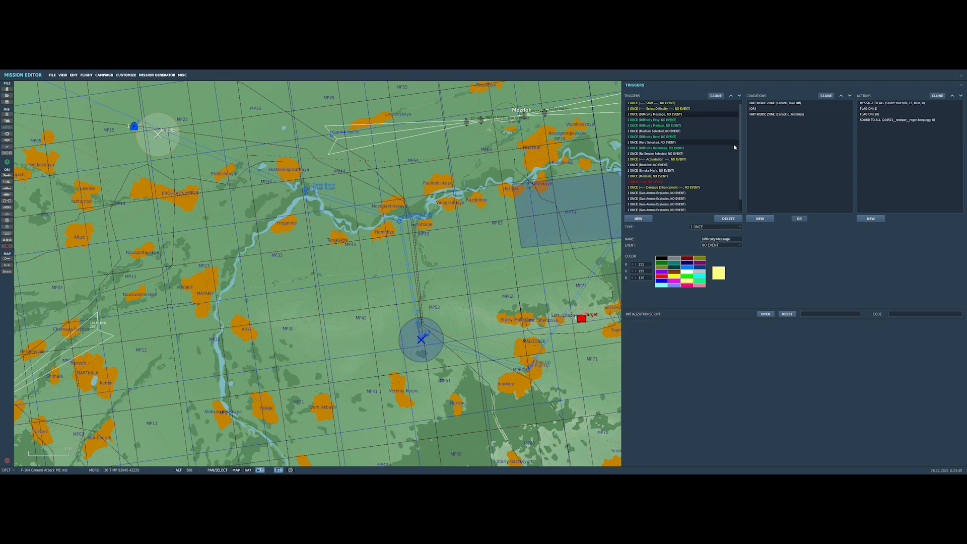
Inspect the Difficulty Easy trigger's radio item action and the Difficulty Medium trigger's conditions and actions
click(655, 120)
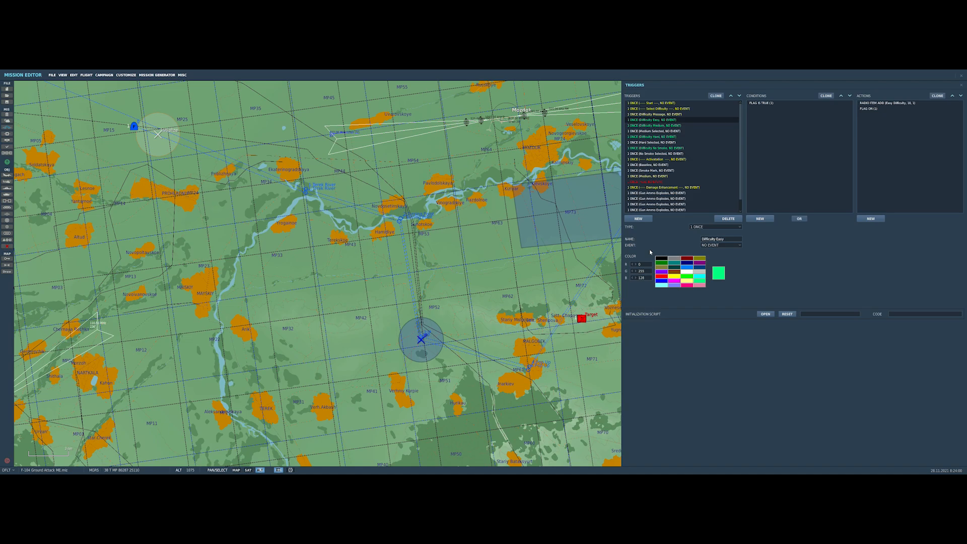
click(887, 103)
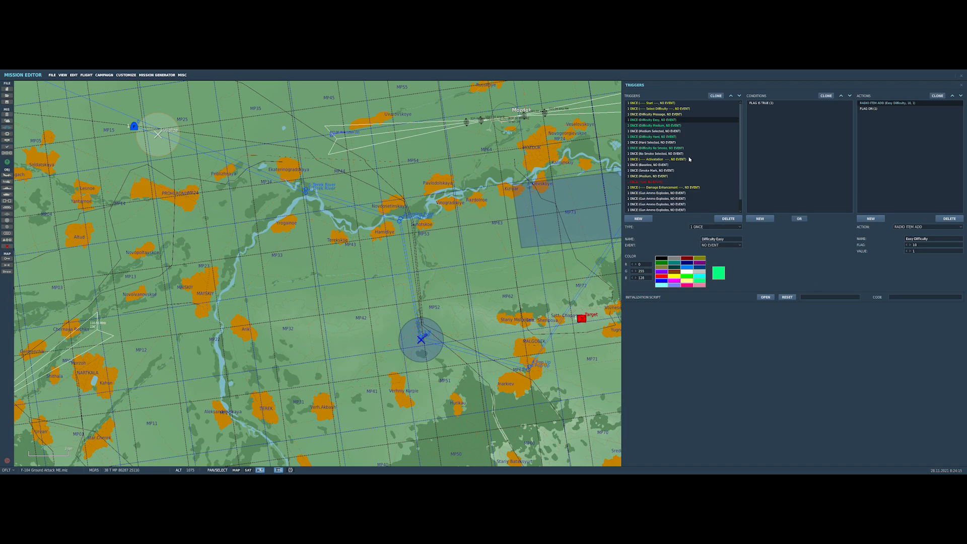
click(660, 126)
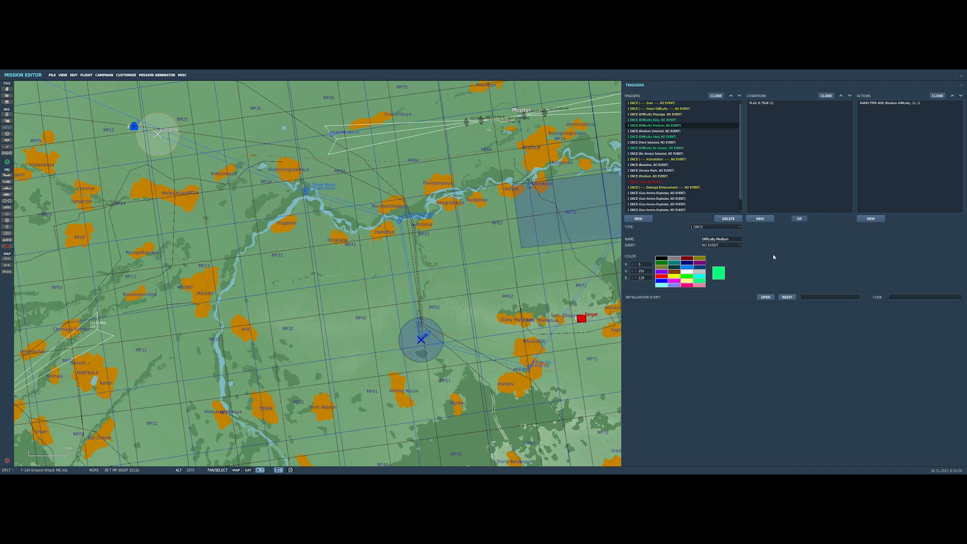
Inspect the radio item actions of the Difficulty Hard and Difficulty No Smoke triggers, including their flags
click(643, 137)
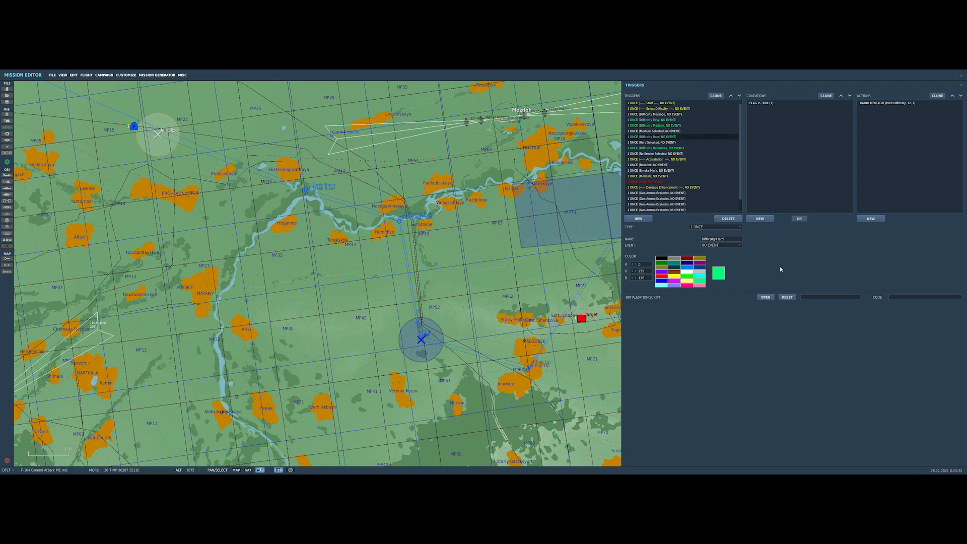
click(885, 103)
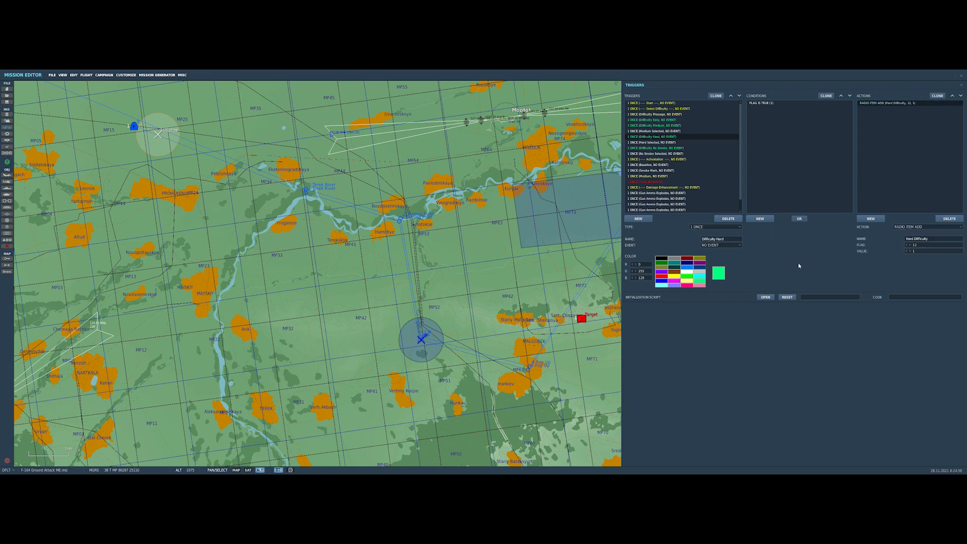
click(657, 149)
click(887, 103)
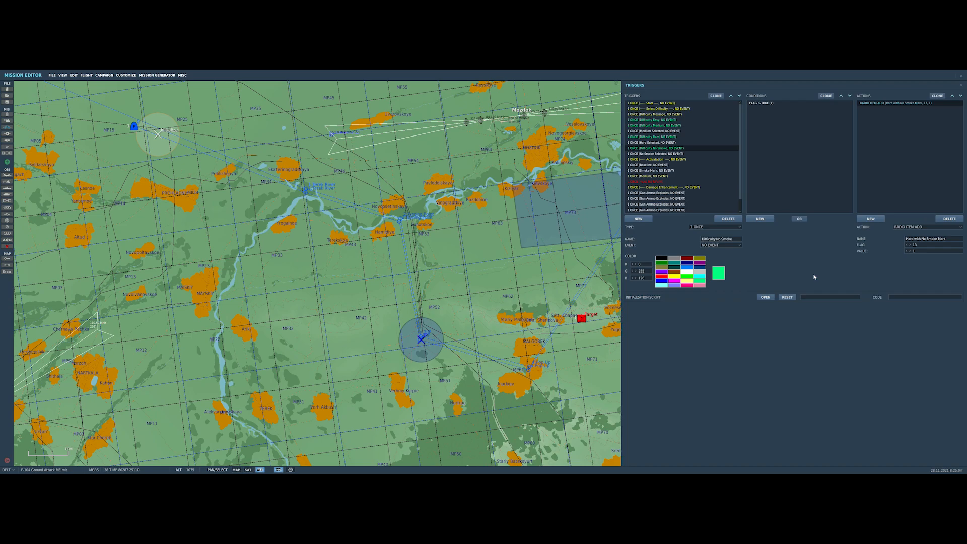
Review the Medium Selected trigger's message and sound actions, and the Hard Selected and No Smoke Selected triggers
key(Up)
key(Up)
key(Up)
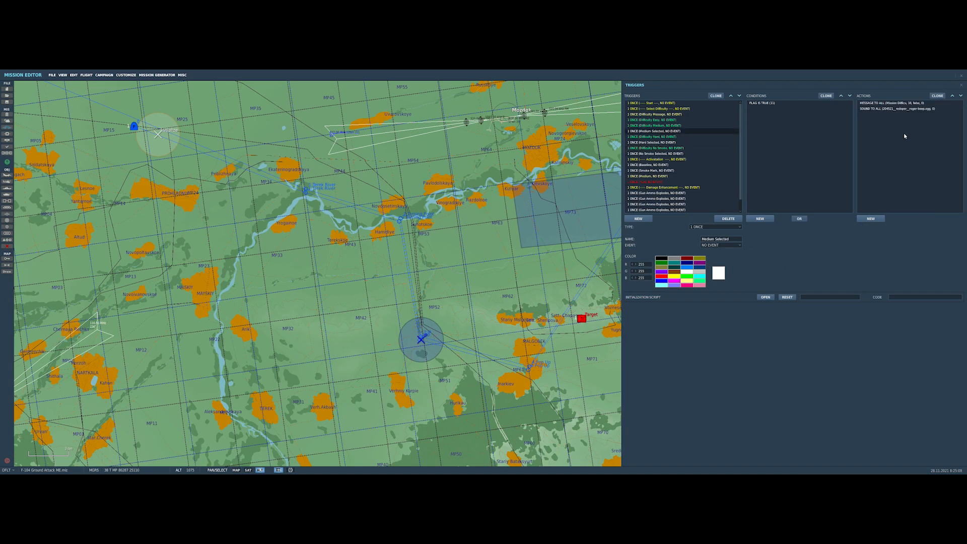
click(902, 103)
click(900, 109)
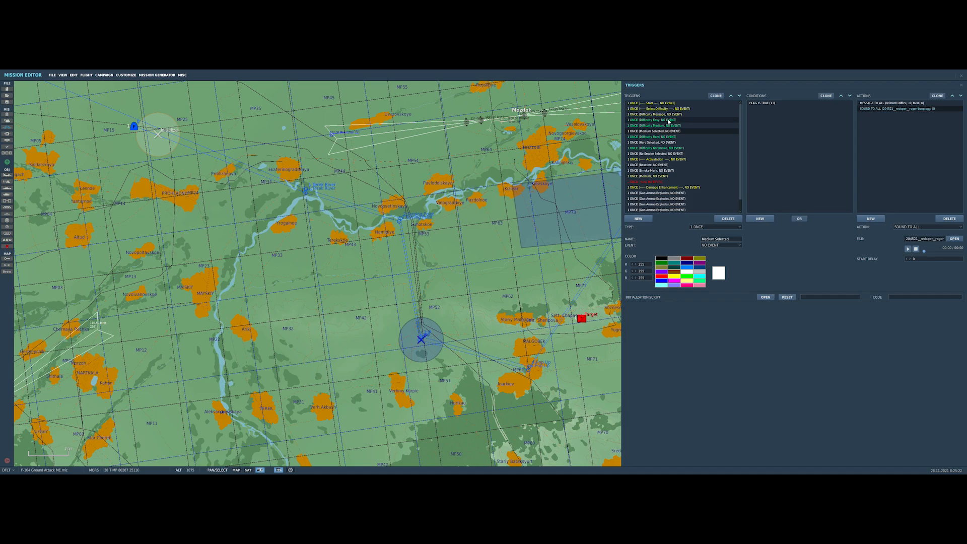
click(662, 142)
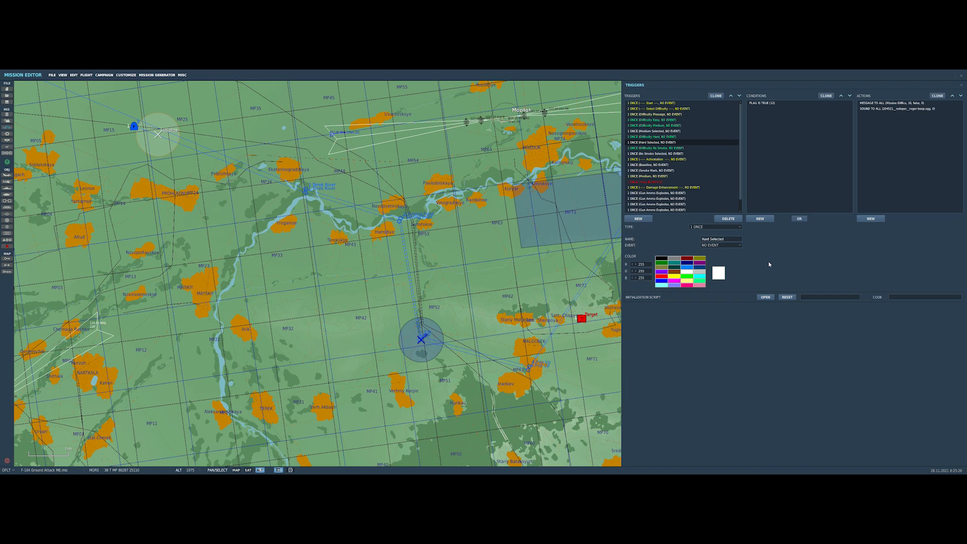
click(672, 155)
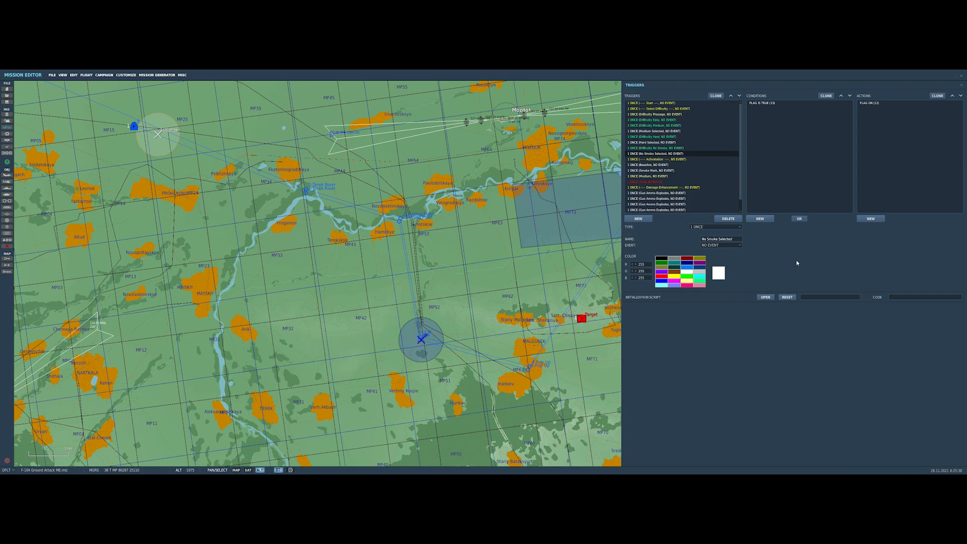
Review the activation triggers Baseline, Smoke Mark, Medium and Hard, including the Smoke Mark trigger's smoke marker action
click(650, 165)
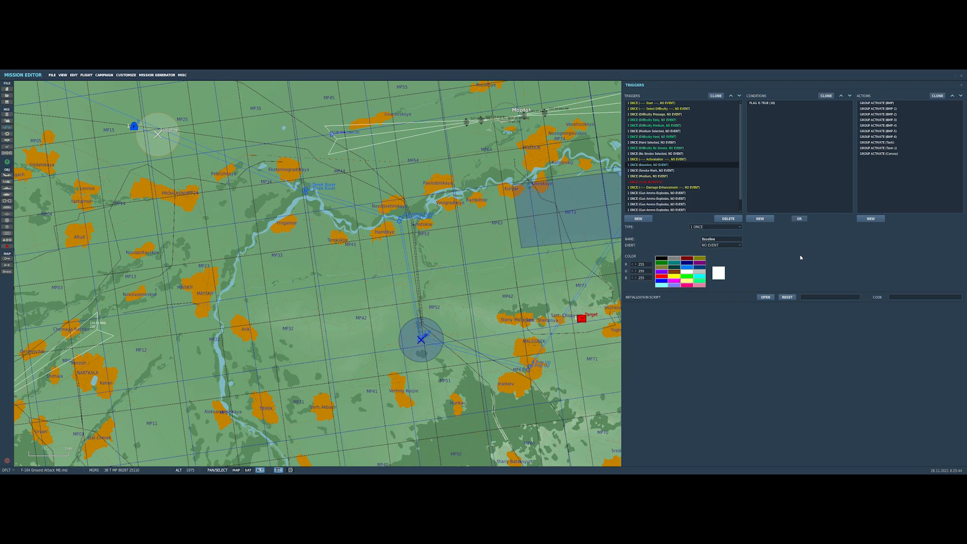
click(660, 171)
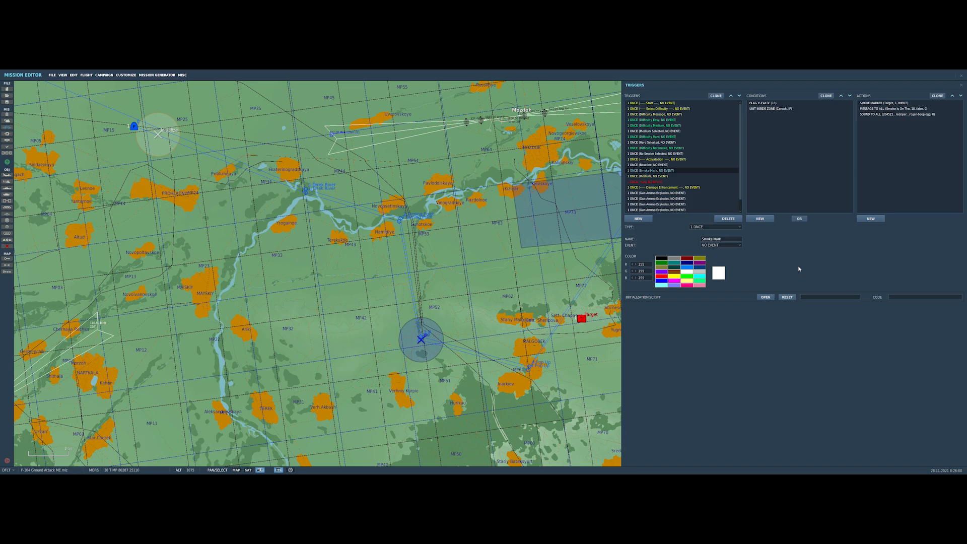
click(879, 103)
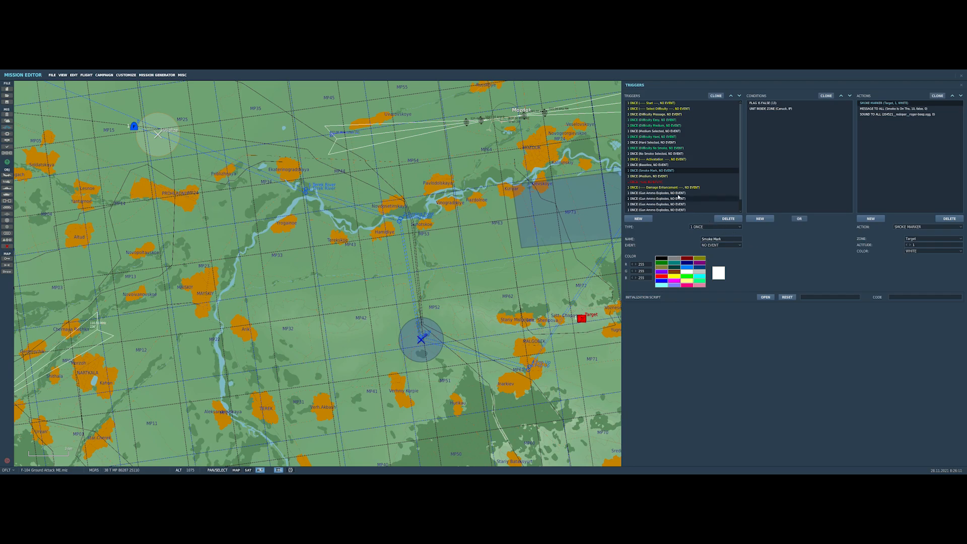
click(657, 176)
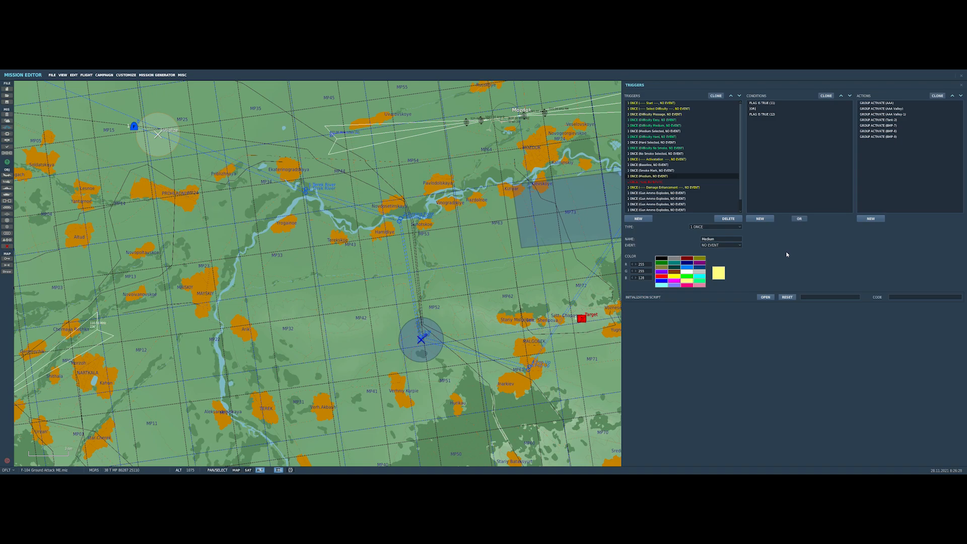
click(655, 182)
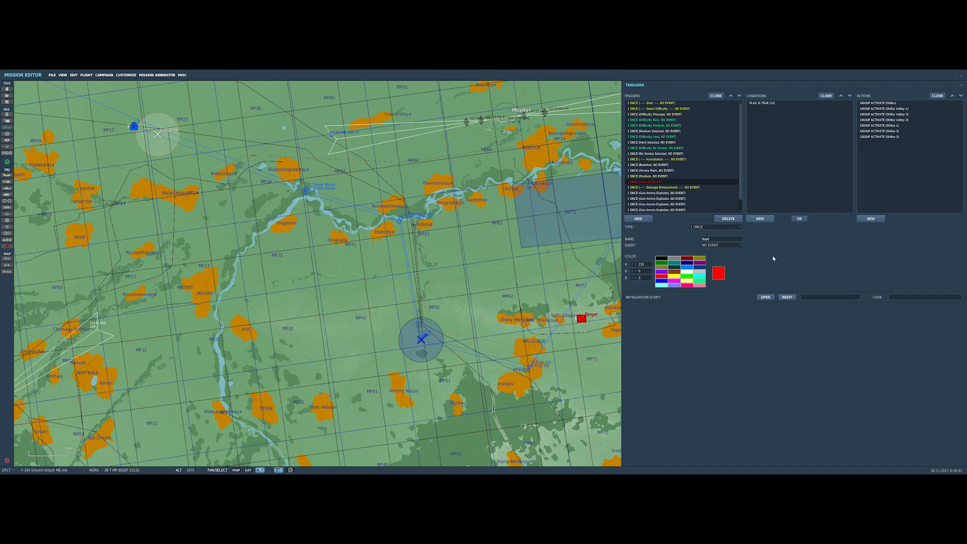
Inspect the first Gun Ammo Explodes trigger, and recheck the Difficulty Easy and Baseline triggers
scroll(741, 210, down, 2)
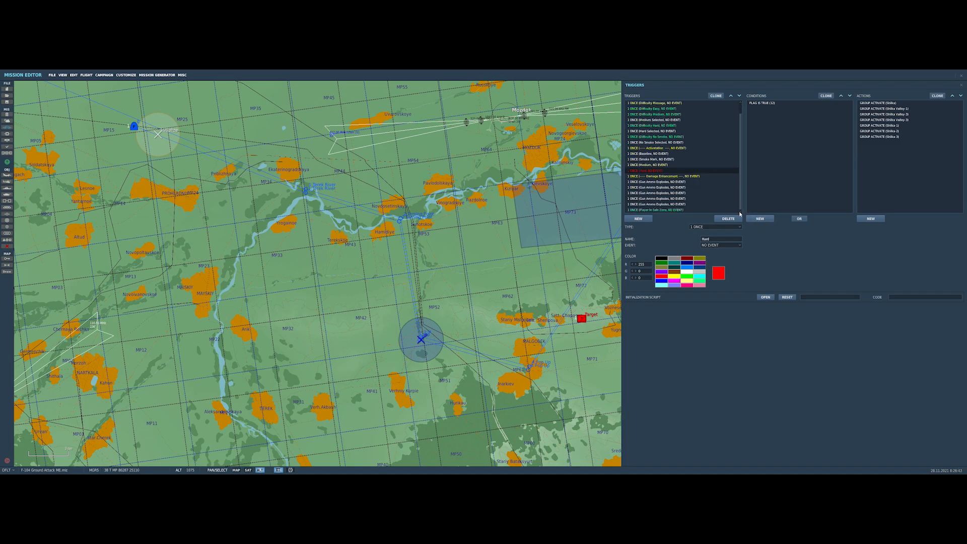
click(666, 182)
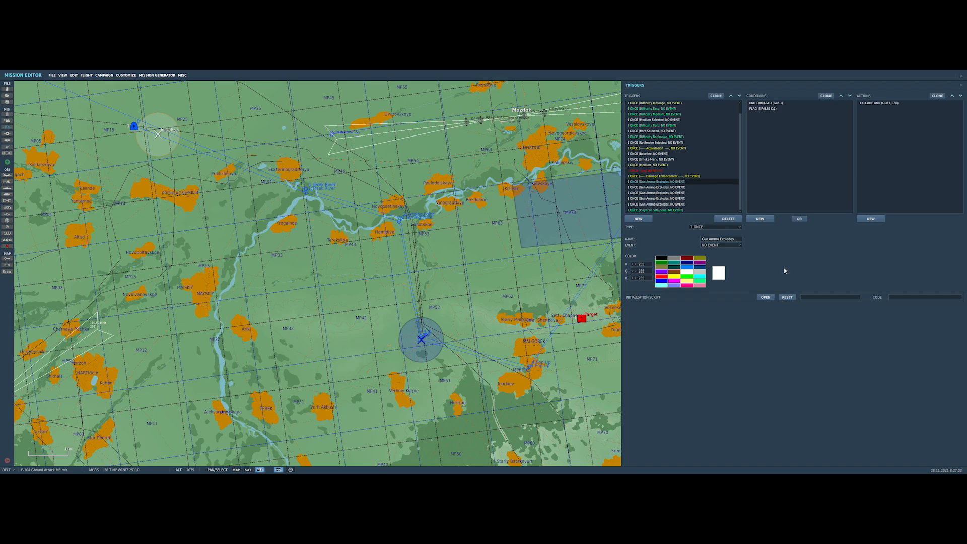
click(663, 110)
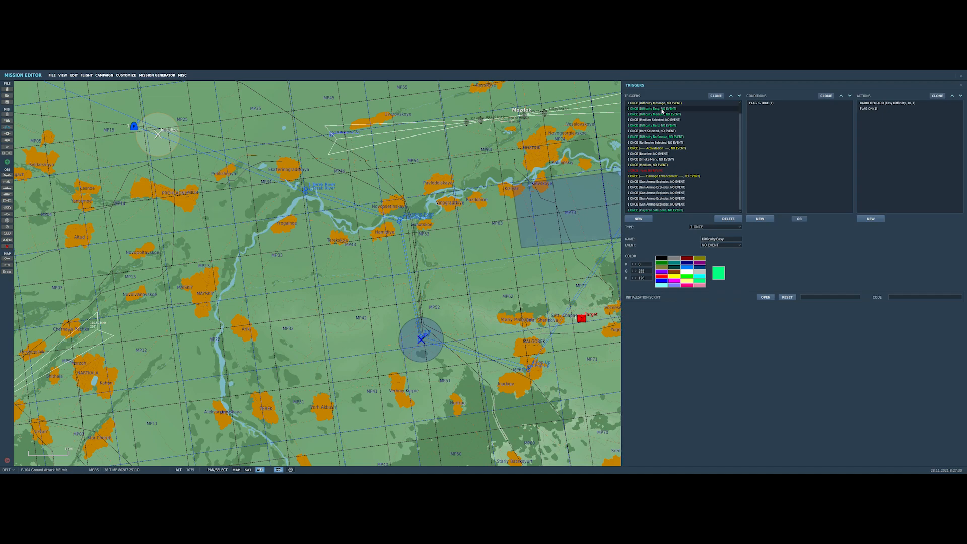
click(655, 153)
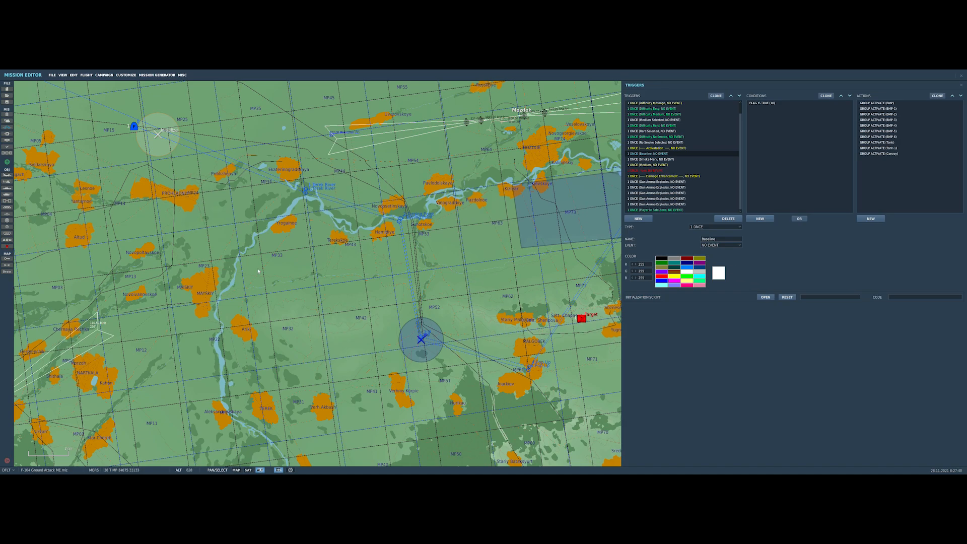
Open the unit list and unhide the vehicle groups BMP and BMP-1
click(7, 240)
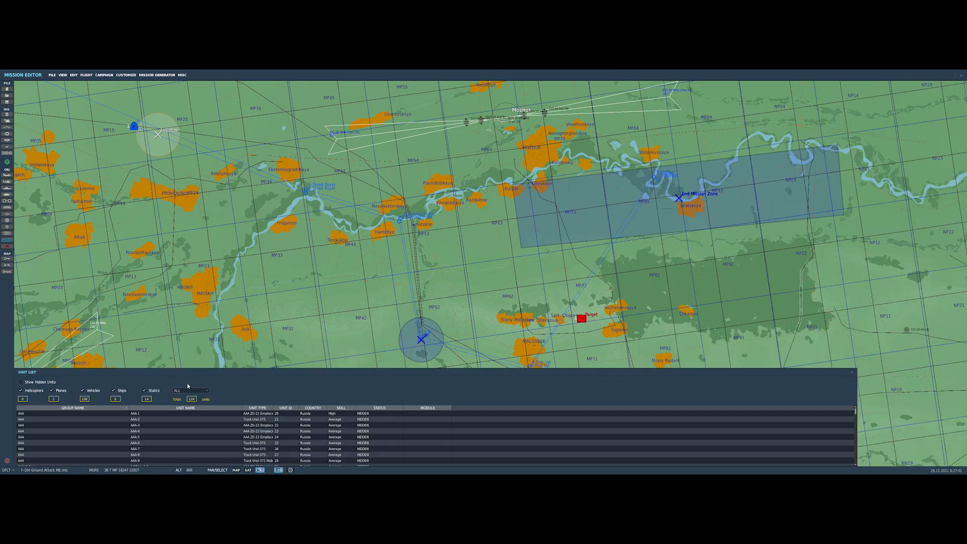
scroll(188, 410, down, 3)
scroll(187, 410, down, 5)
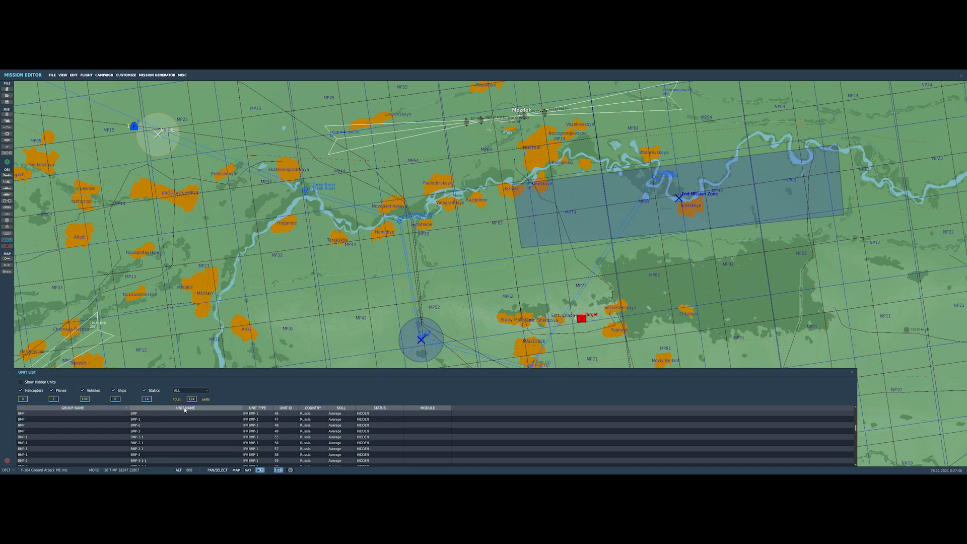
click(185, 413)
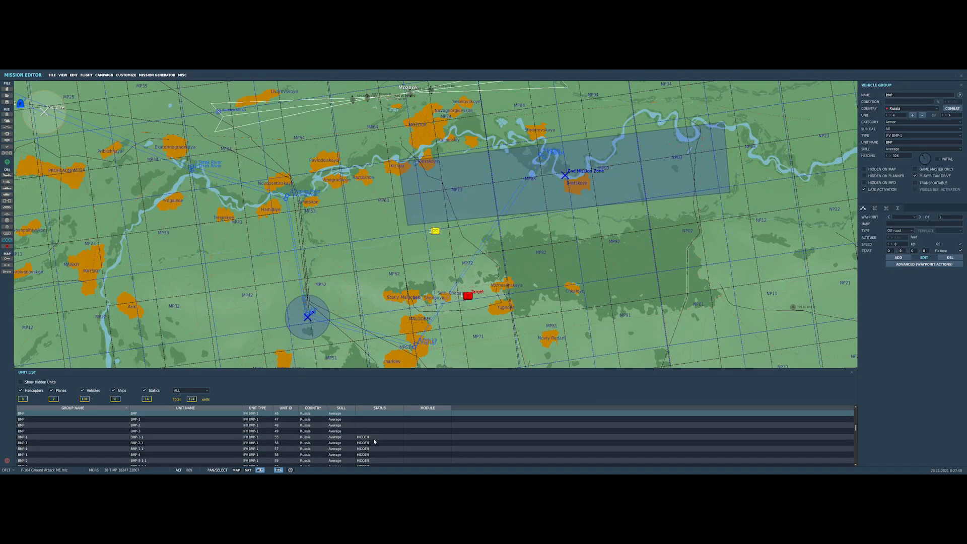
click(371, 438)
Unhide the remaining BMP groups that the Baseline trigger activates, BMP-2 through BMP-6
scroll(370, 436, down, 2)
click(364, 426)
scroll(363, 427, down, 1)
click(368, 432)
scroll(368, 432, down, 2)
click(367, 421)
scroll(367, 420, down, 2)
click(368, 426)
scroll(367, 429, down, 2)
click(368, 430)
scroll(367, 426, down, 2)
Unhide the Convoy vehicle group and close the unit list
click(365, 420)
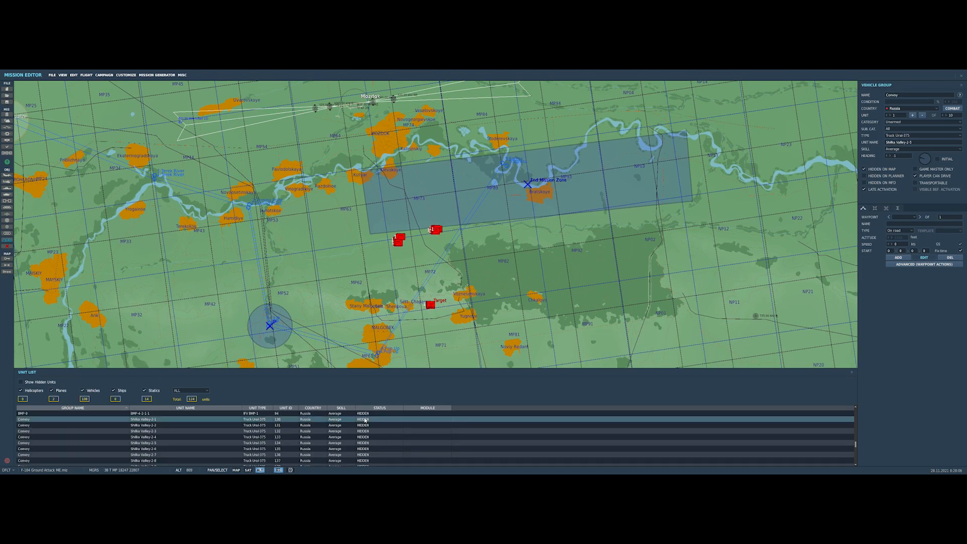
click(364, 421)
click(852, 372)
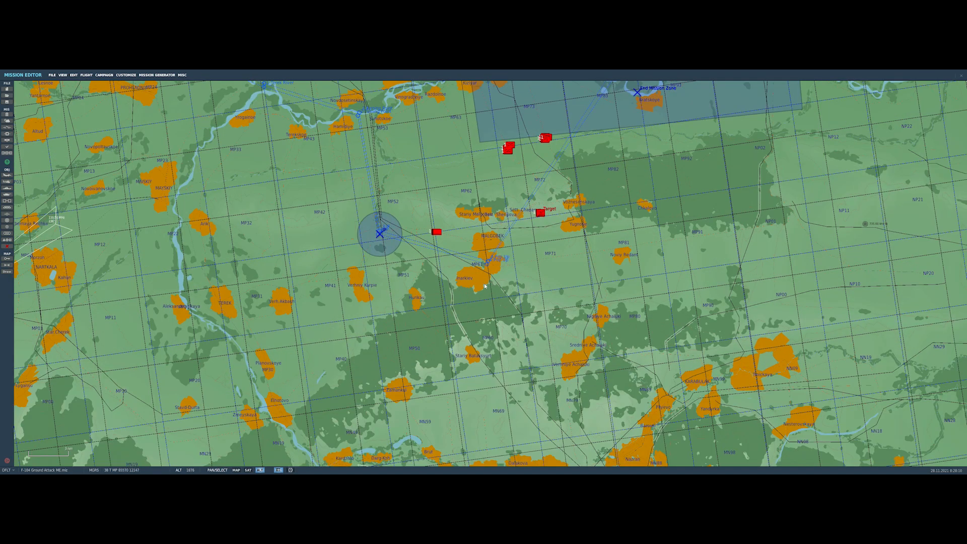
Locate the Convoy group on the road east of the IP zone and inspect its vehicles and group settings
drag(508, 277, 415, 347)
scroll(424, 324, up, 2)
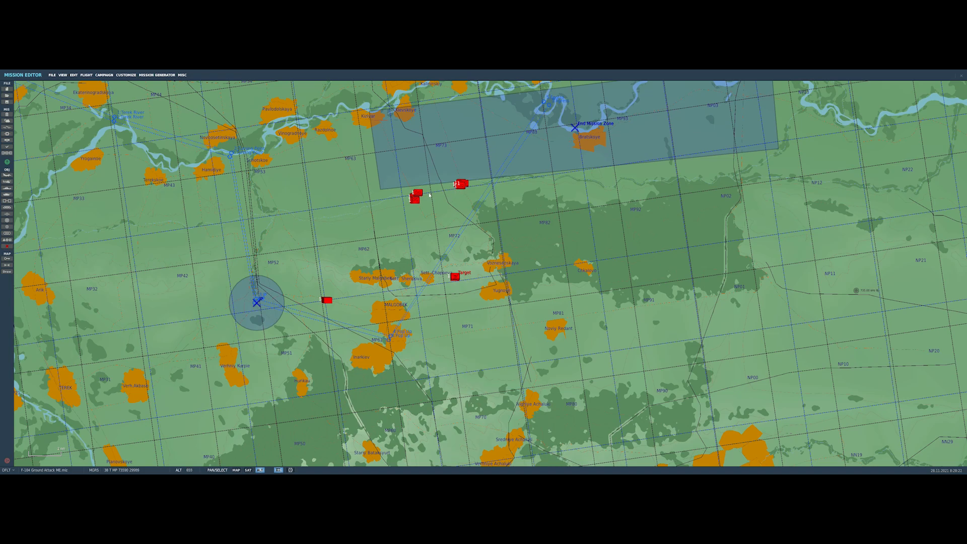
scroll(327, 303, up, 10)
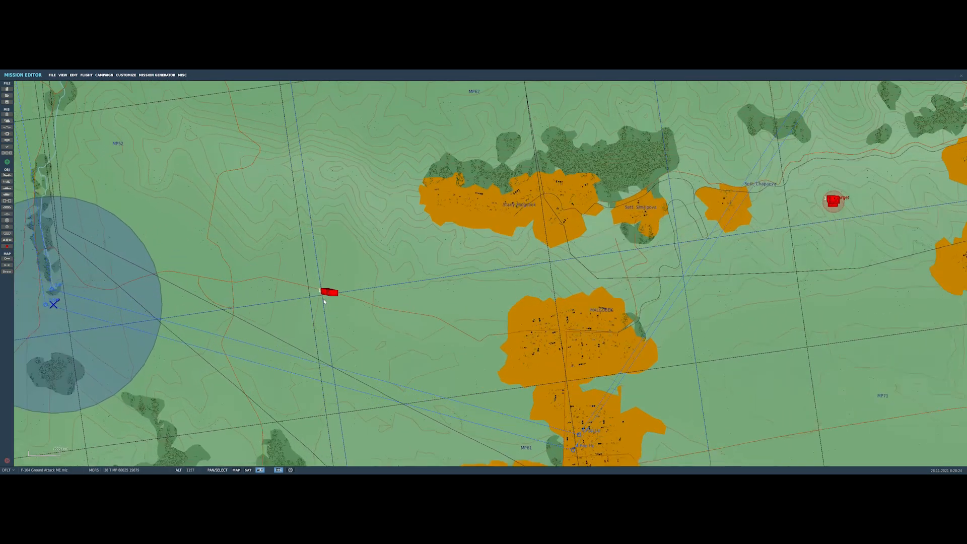
click(359, 280)
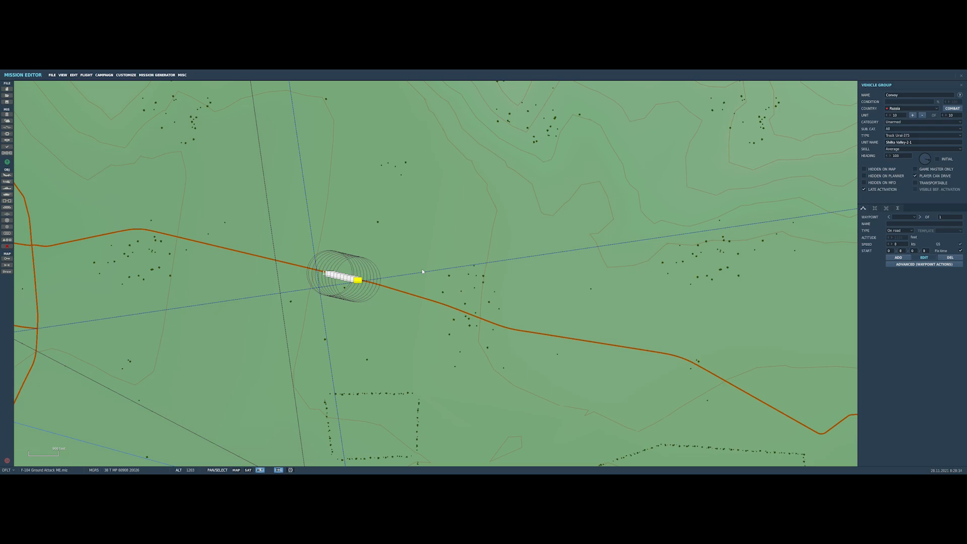
Examine where the unhidden BMP groups stand around the two road crossings on the river north of the target
scroll(422, 271, down, 6)
scroll(425, 270, down, 2)
click(504, 206)
drag(532, 180, 429, 280)
scroll(434, 237, up, 4)
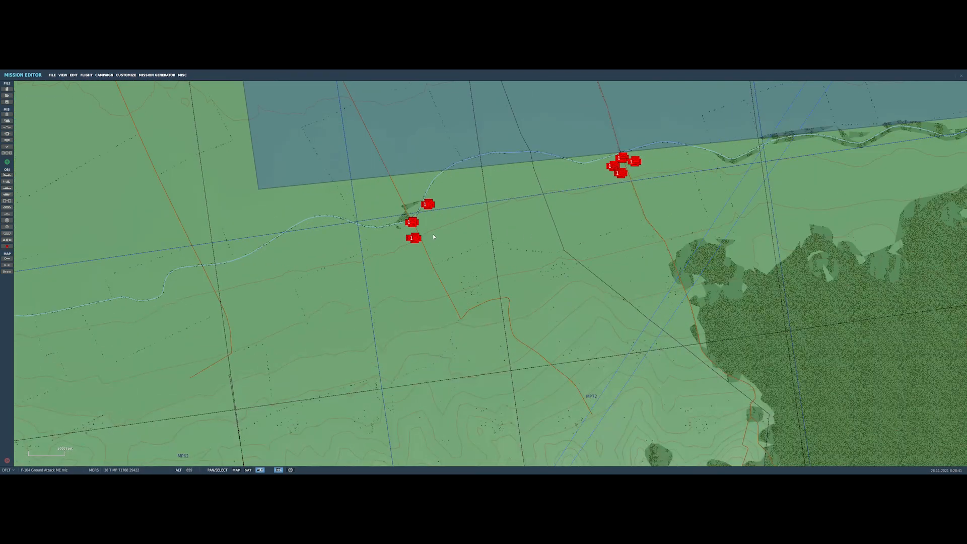
scroll(434, 237, up, 2)
scroll(433, 235, up, 2)
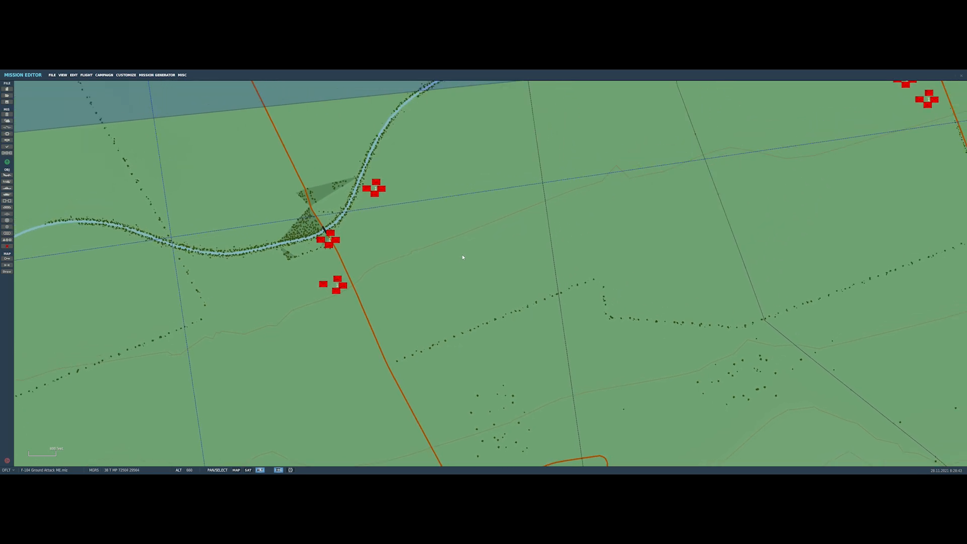
drag(468, 251, 367, 318)
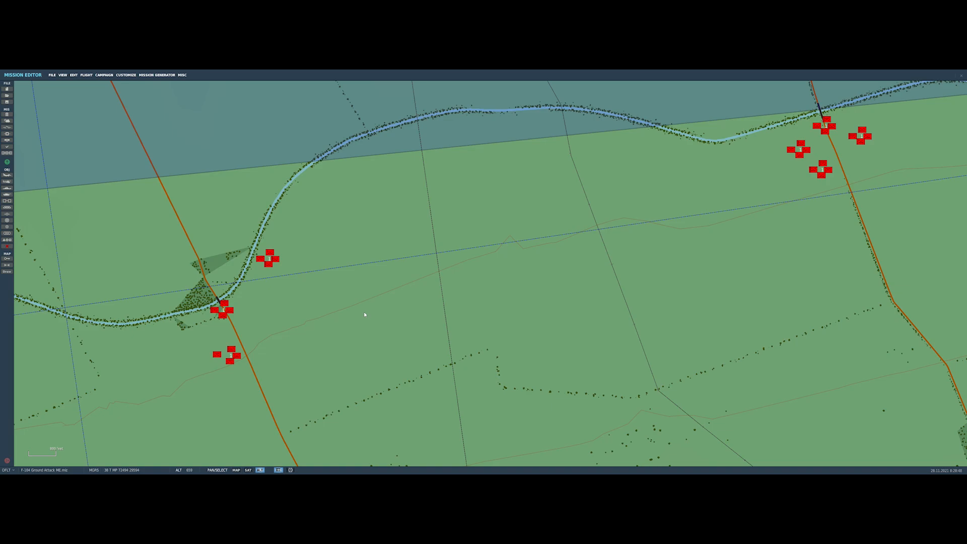
scroll(365, 314, down, 8)
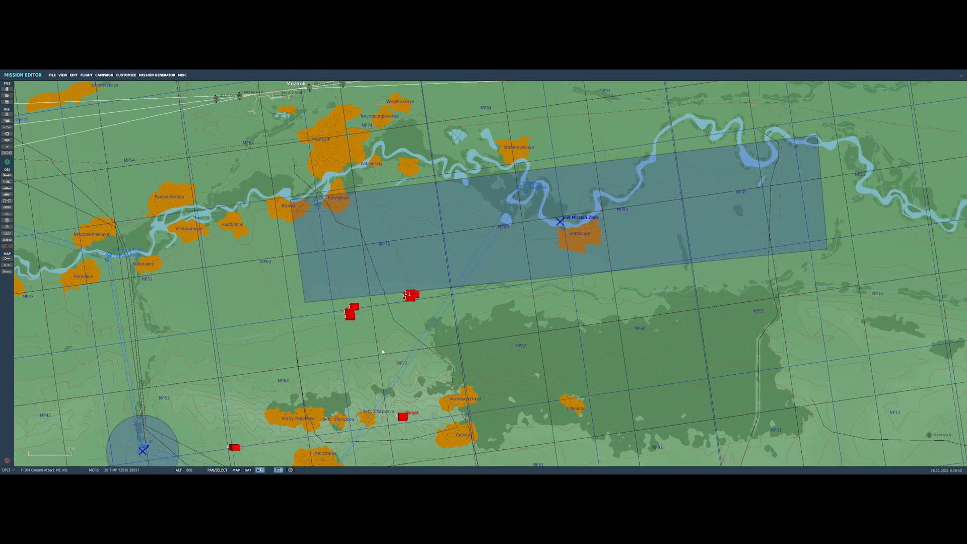
drag(375, 356, 639, 236)
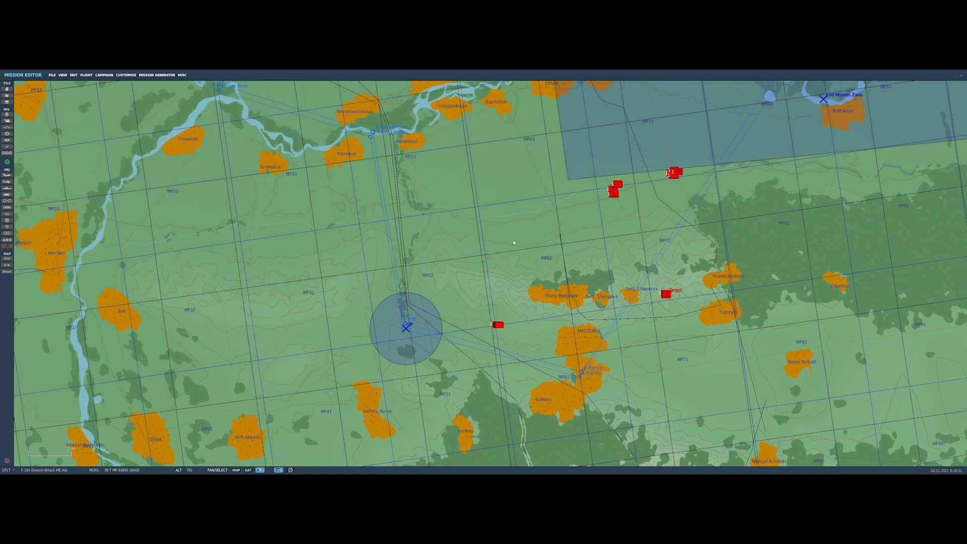
Recheck which groups the Medium and Baseline triggers activate, and close the trigger list
click(7, 128)
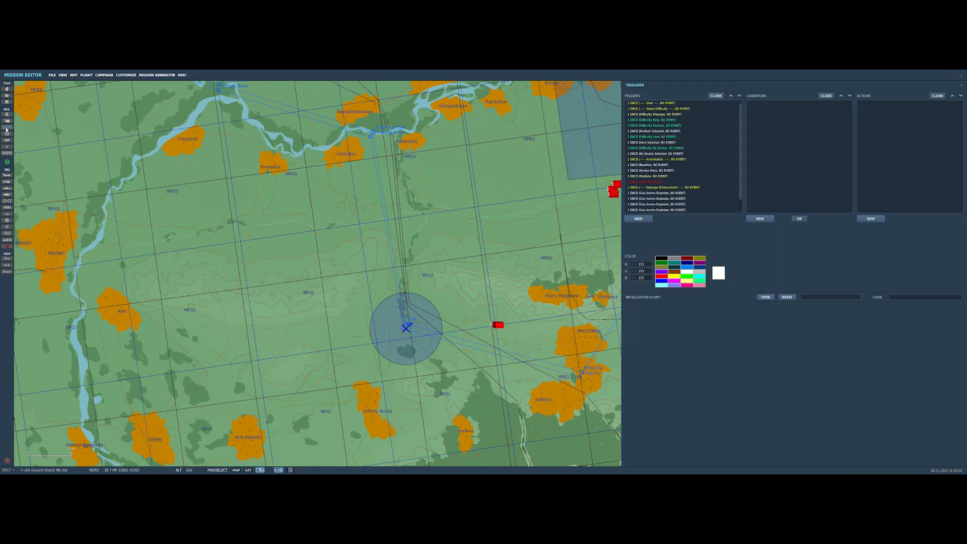
click(660, 176)
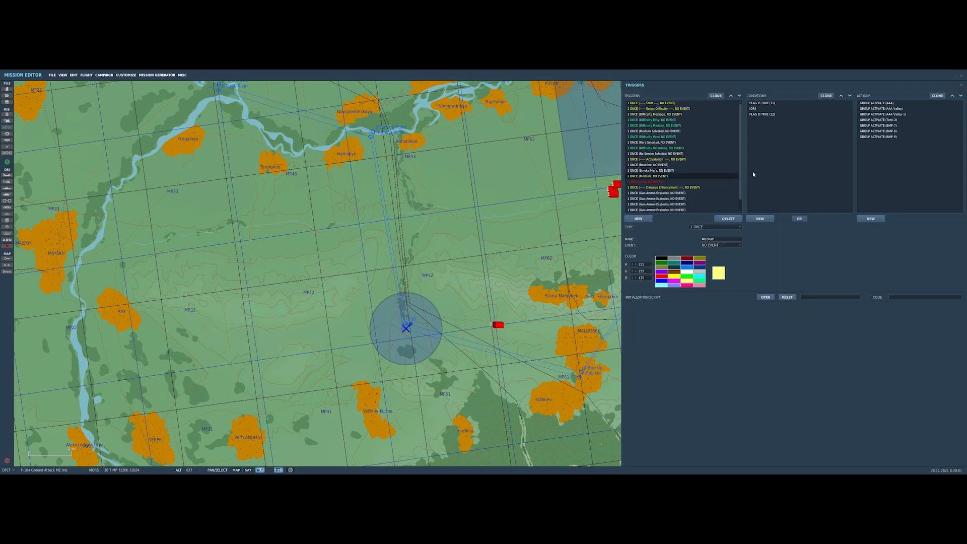
click(650, 165)
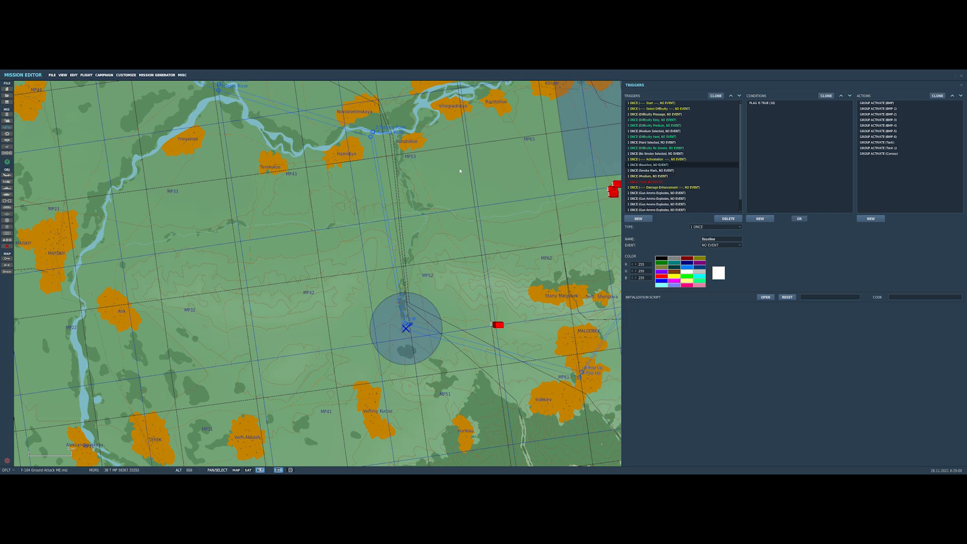
click(418, 179)
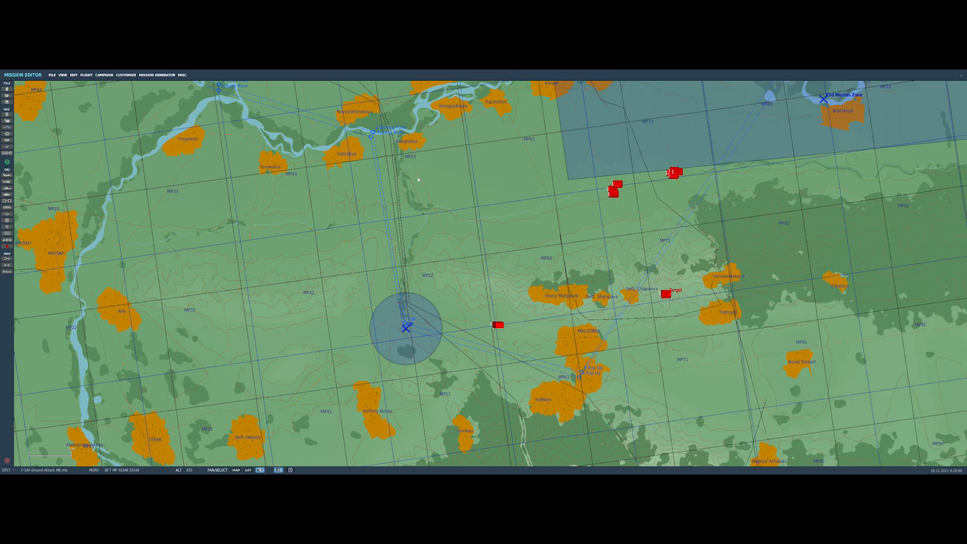
Unhide the Tank and Tank-1 groups, close the unit list, and check their placement along the river west of the BMP crossings
click(7, 239)
scroll(288, 428, down, 3)
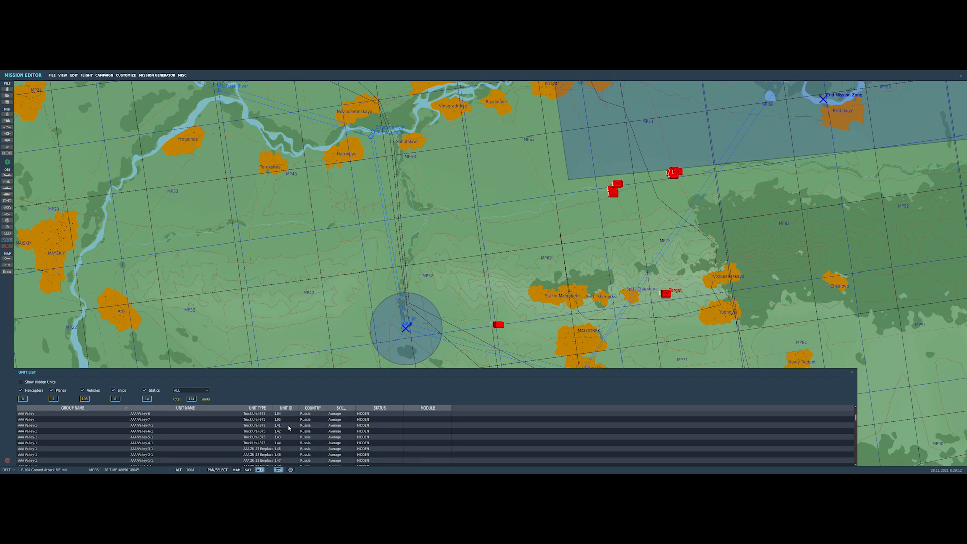
click(287, 443)
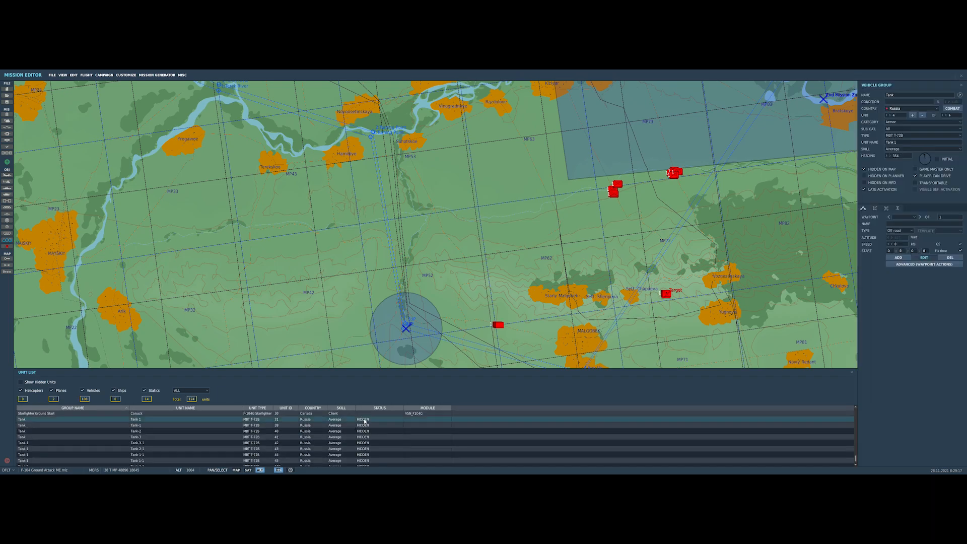
click(352, 274)
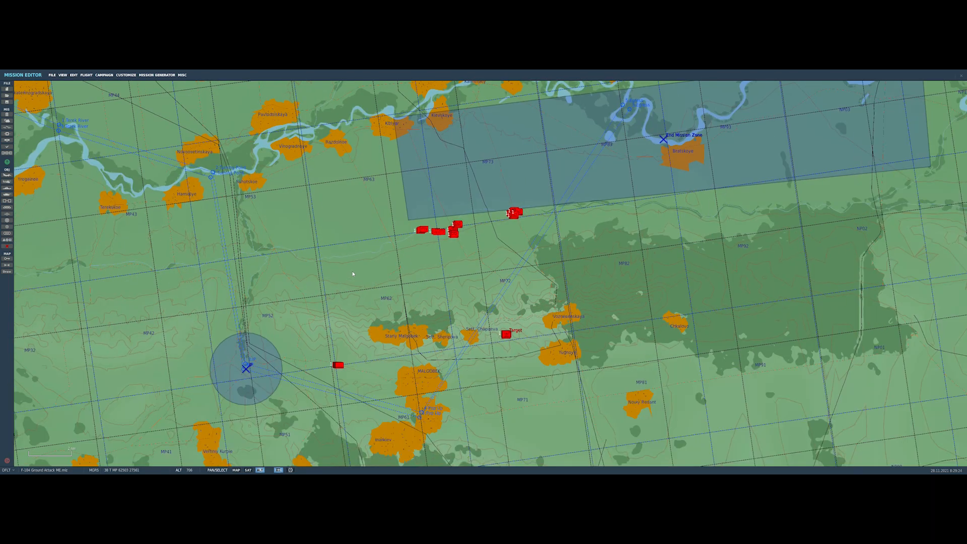
scroll(428, 226, up, 6)
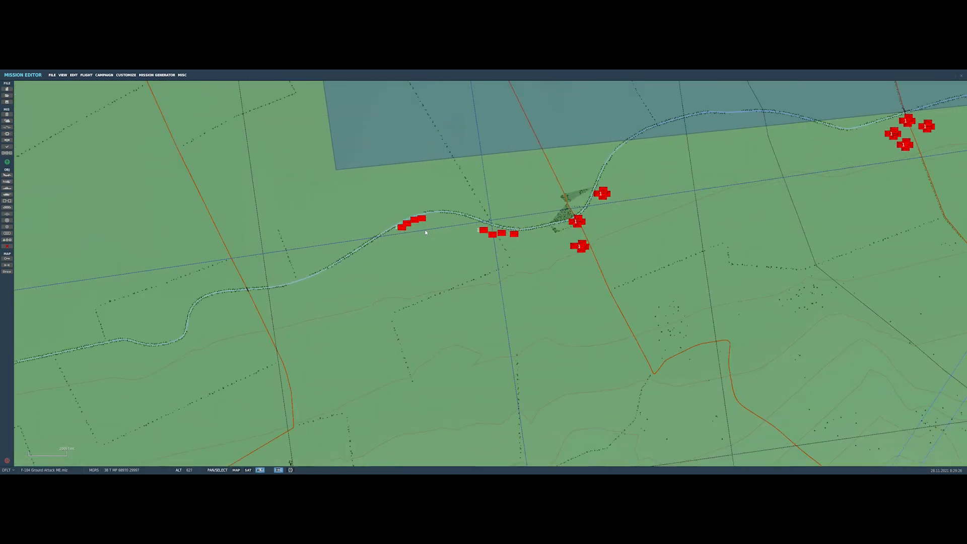
scroll(426, 232, down, 6)
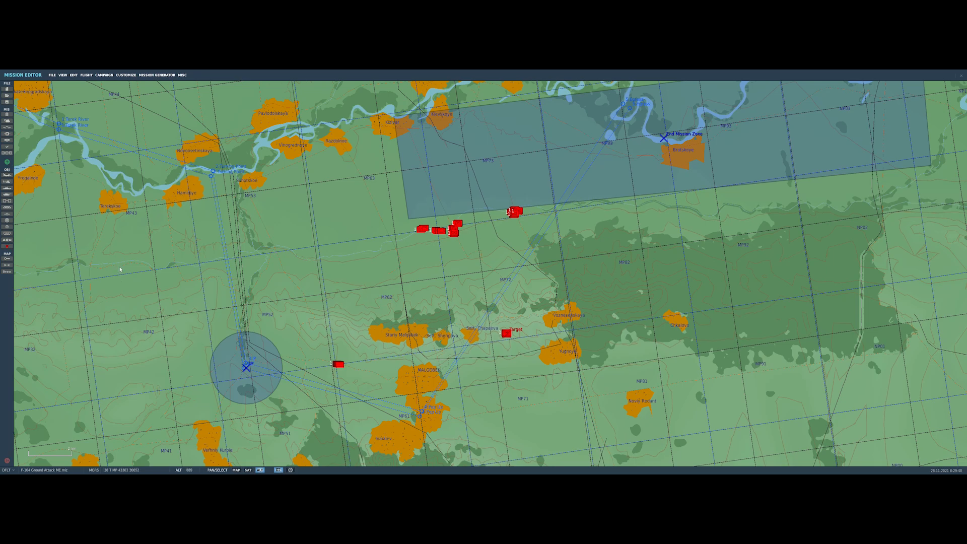
Review the Medium trigger's flag conditions and group activations, and close the trigger list
click(7, 129)
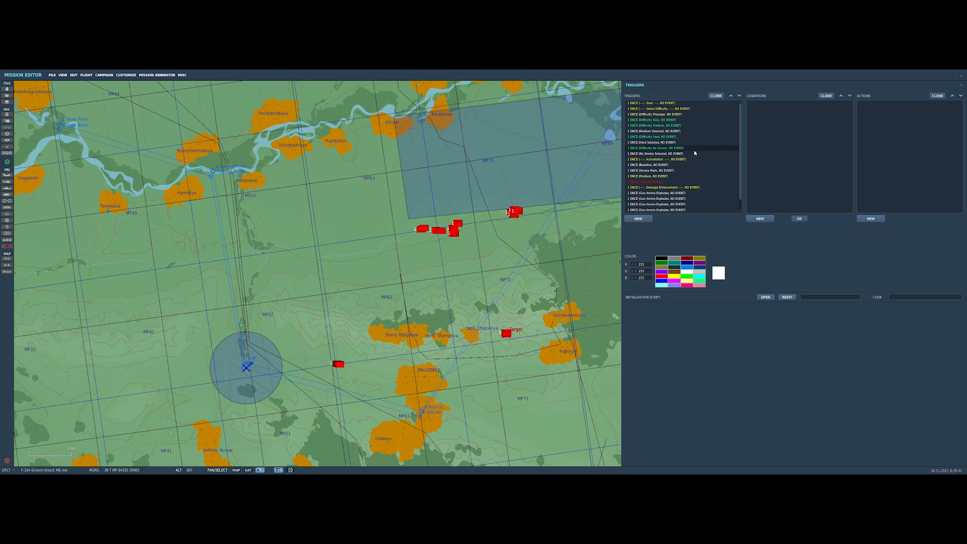
click(668, 177)
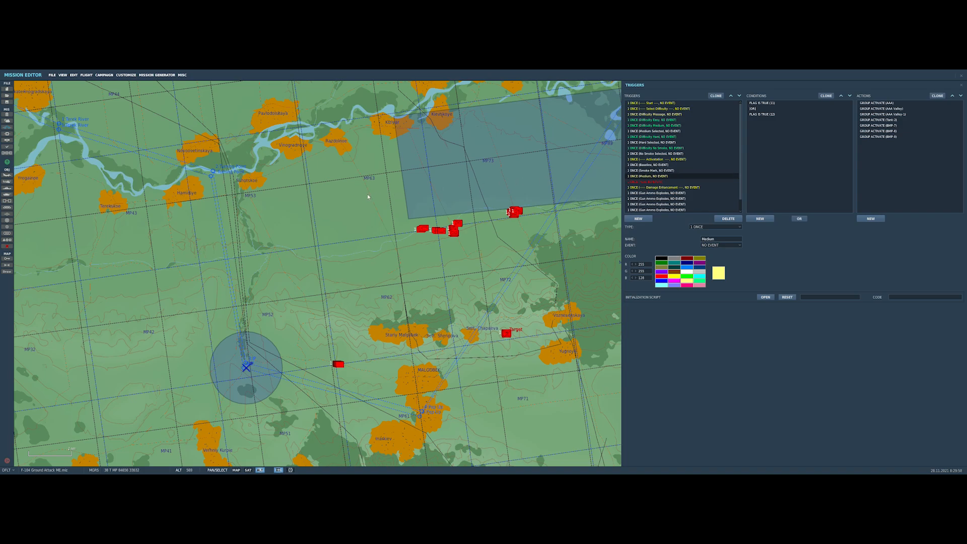
key(Escape)
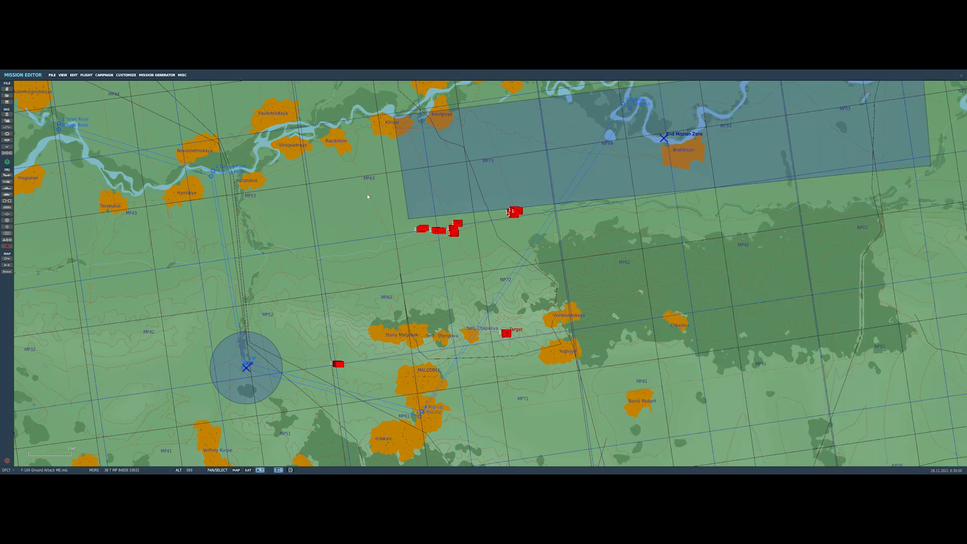
Unhide the AAA, AAA Valley and AAA Valley-1 groups from the list of units
click(7, 240)
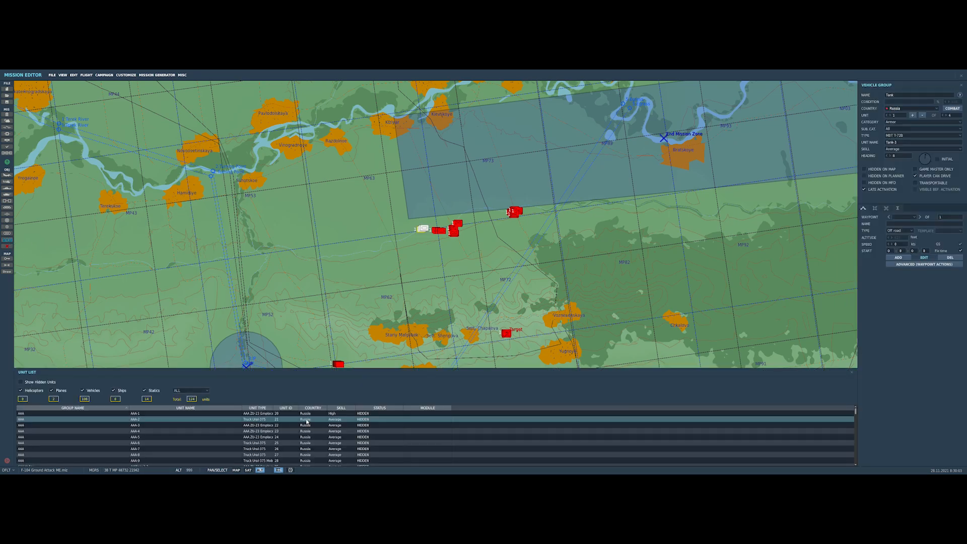
click(311, 428)
click(364, 427)
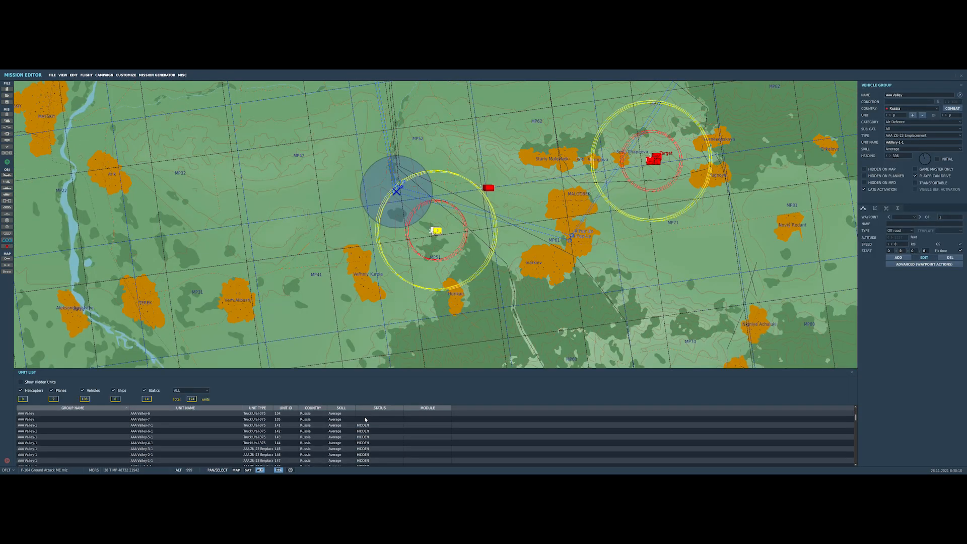
scroll(373, 425, down, 5)
Unhide the remaining hidden BMP groups from BMP-7 onward and the Tank-2 group, and close the unit list
scroll(373, 426, down, 4)
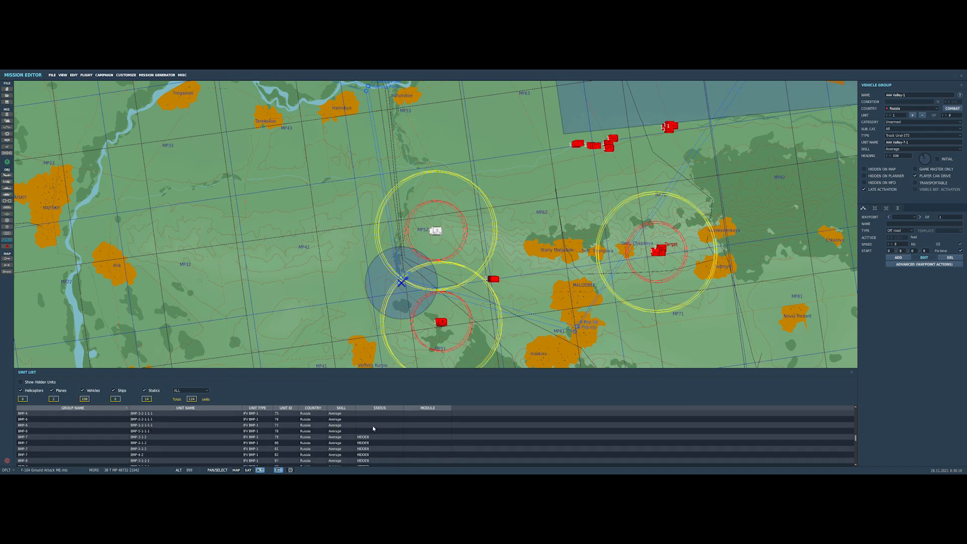
click(366, 437)
click(365, 444)
click(362, 431)
scroll(362, 429, down, 5)
scroll(362, 431, down, 3)
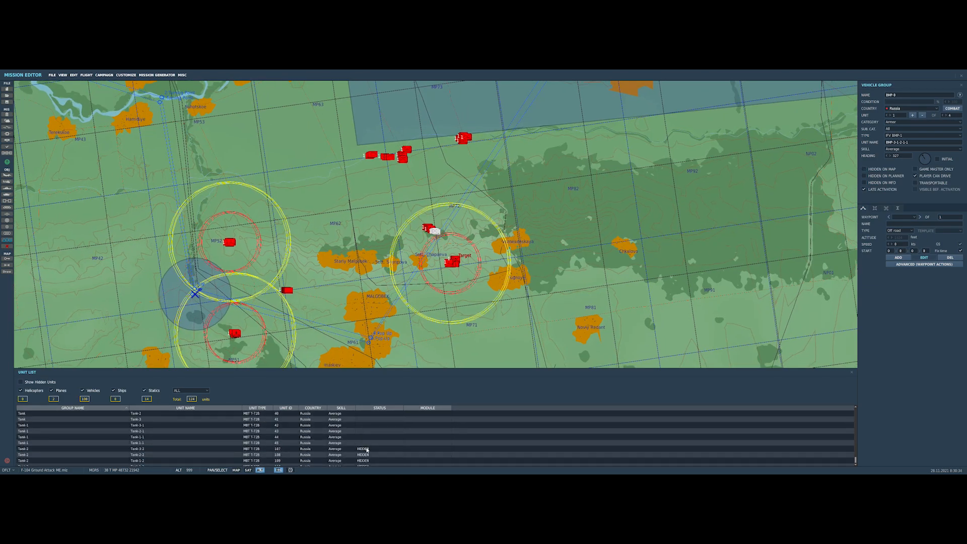
click(367, 449)
click(555, 283)
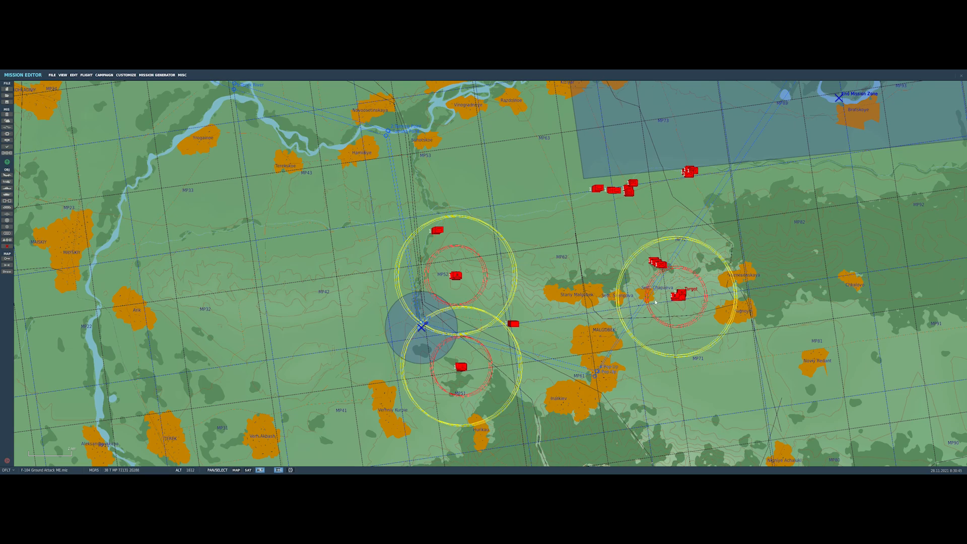
Inspect the AAA group's gun emplacements southwest of the target and its group settings, and deselect it
right_drag(656, 302, 474, 304)
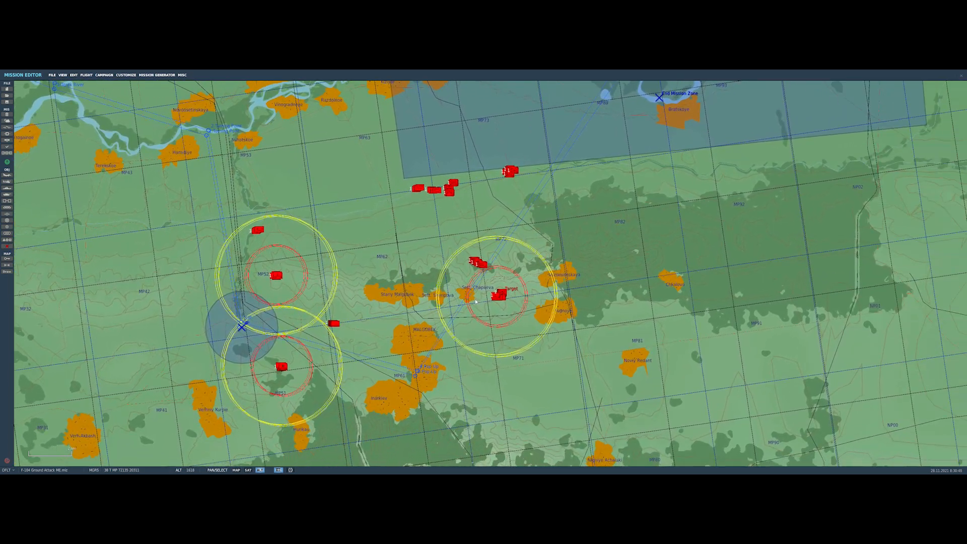
scroll(497, 300, up, 4)
scroll(492, 302, up, 5)
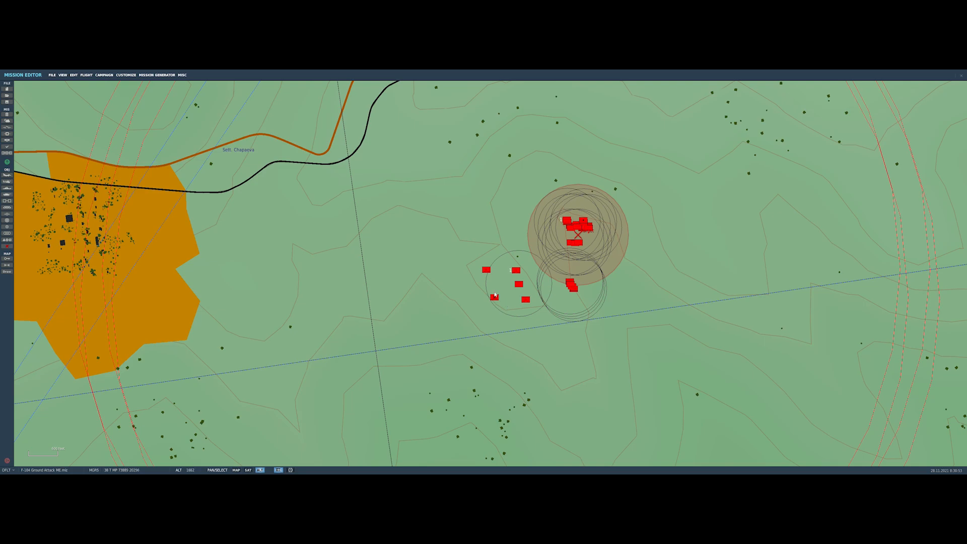
click(494, 297)
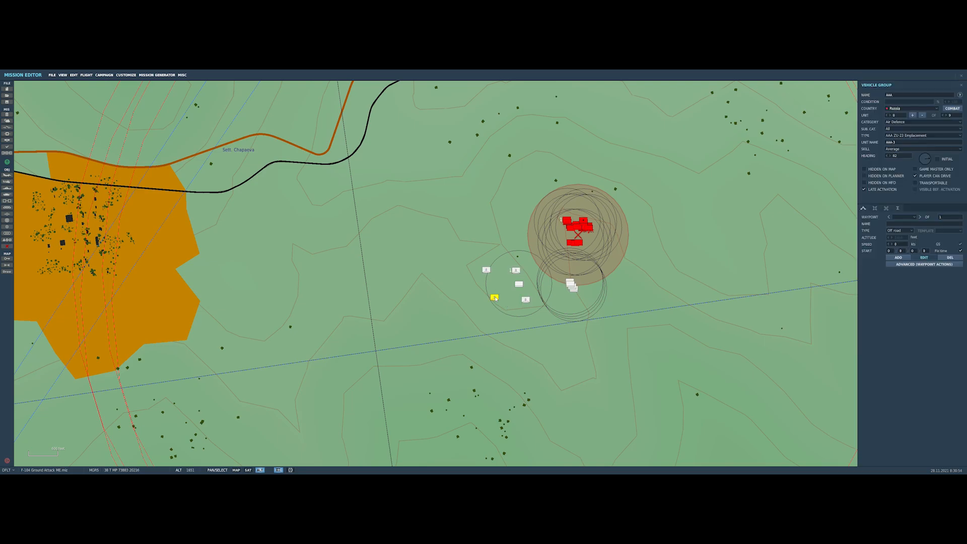
click(429, 310)
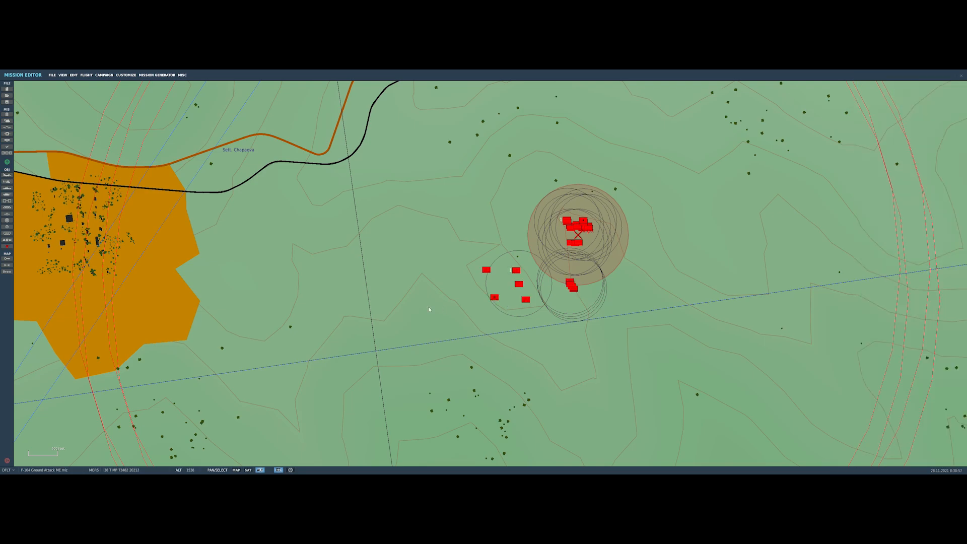
Locate the AAA Valley group by the woods southeast of the IP zone, inspect its emplacements and settings, and deselect it
scroll(428, 310, down, 4)
scroll(429, 311, down, 4)
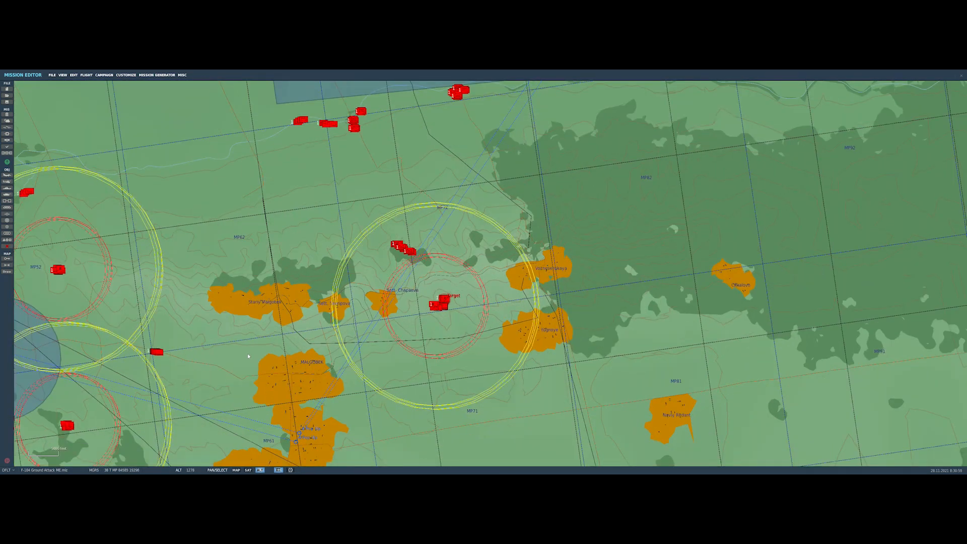
scroll(246, 353, down, 2)
drag(199, 387, 454, 306)
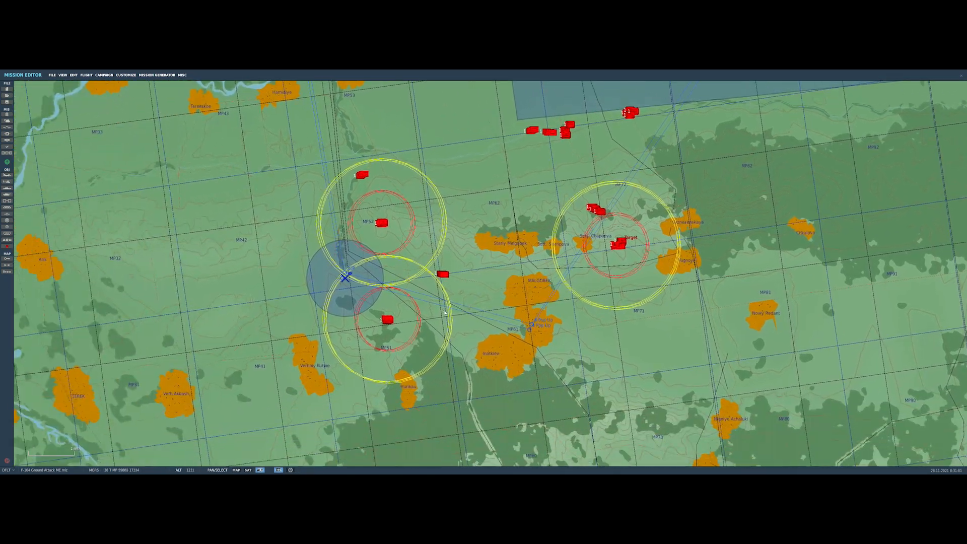
scroll(405, 319, up, 3)
scroll(391, 321, up, 5)
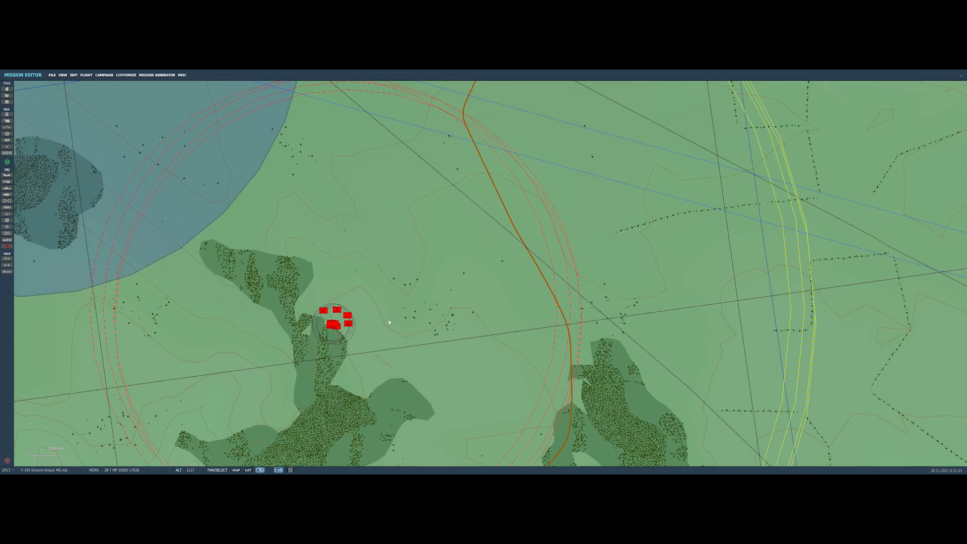
click(312, 312)
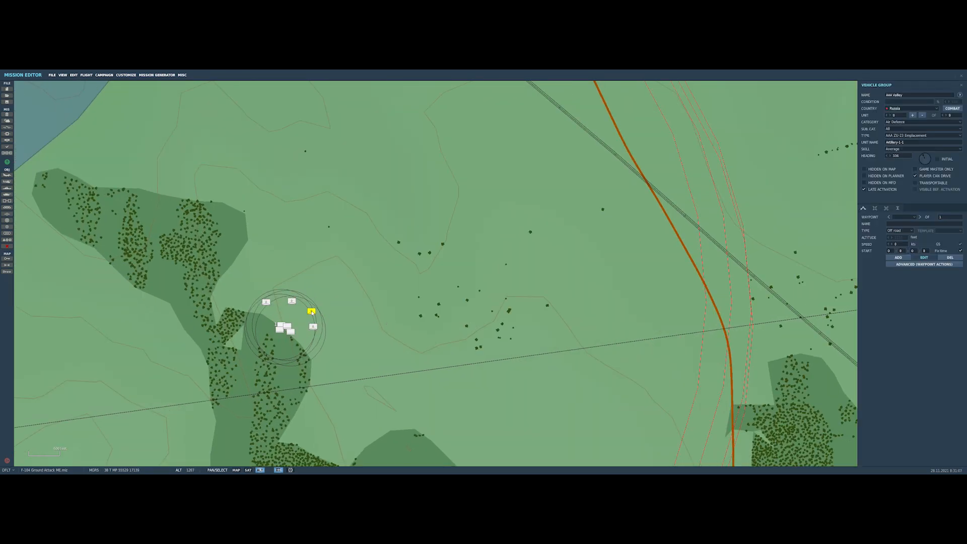
click(383, 307)
Locate the AAA Valley-1 group northeast of the IP zone, inspect its emplacements and settings, and deselect it
scroll(393, 278, down, 3)
scroll(391, 276, down, 5)
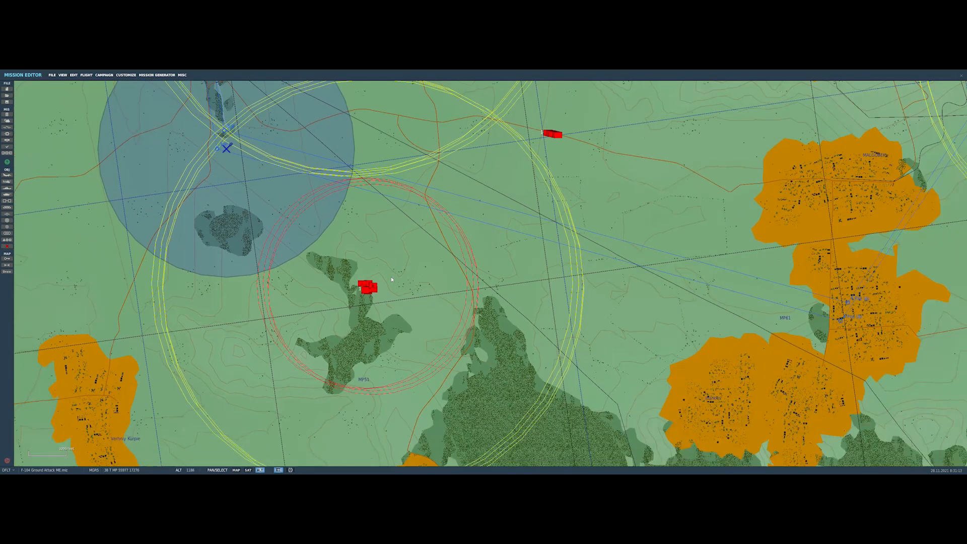
right_drag(406, 202, 428, 341)
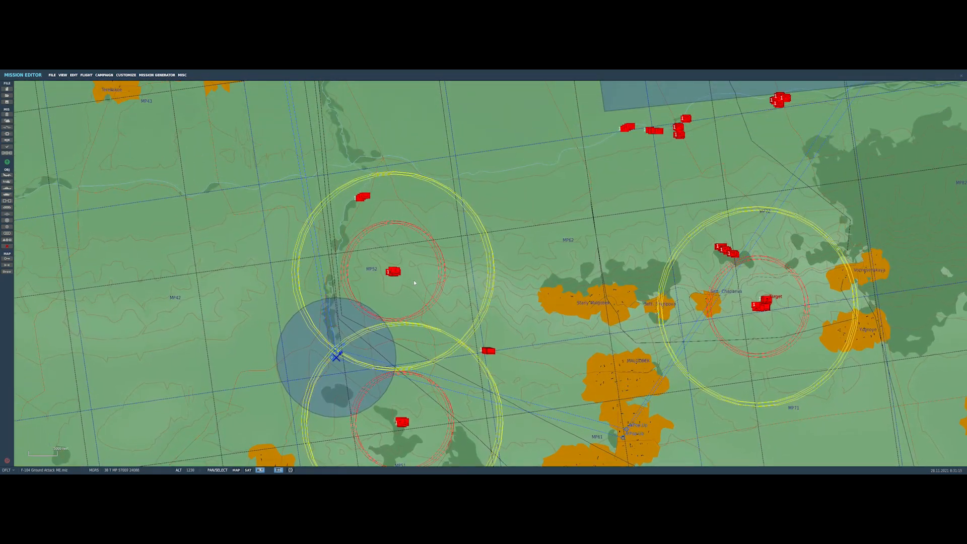
scroll(398, 275, up, 8)
scroll(388, 273, up, 1)
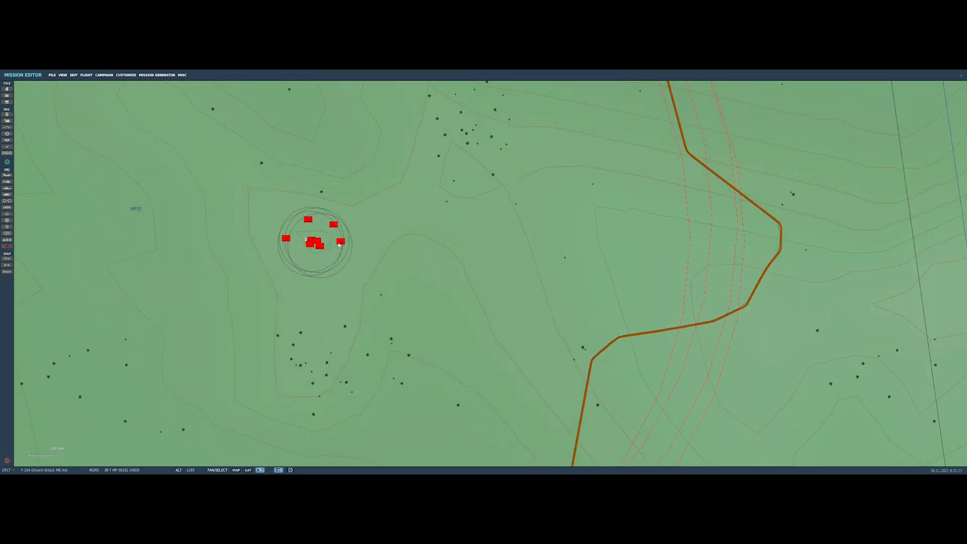
click(341, 242)
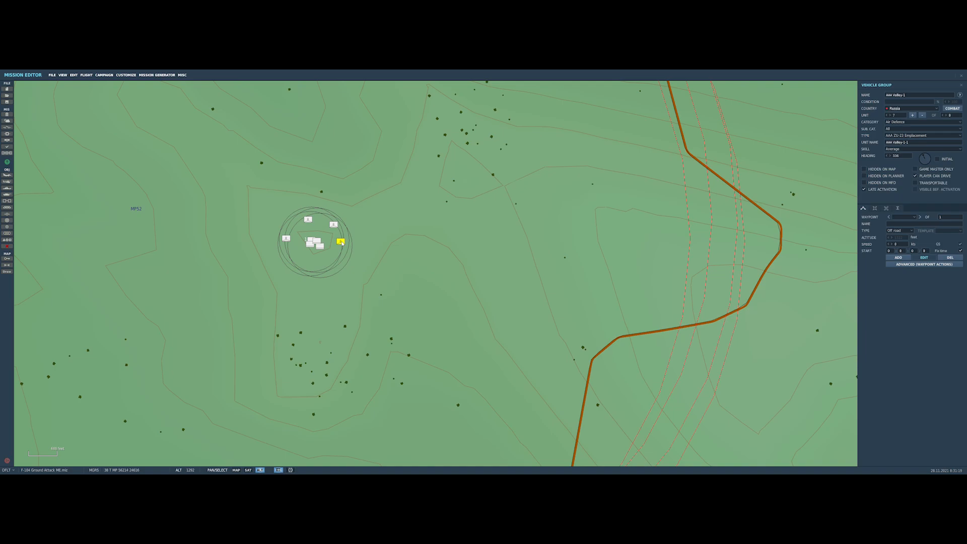
click(385, 265)
Inspect the Tank-2 group's settings and threat range north of the IP zone, and survey all unhidden groups between there and the target
scroll(385, 262, down, 6)
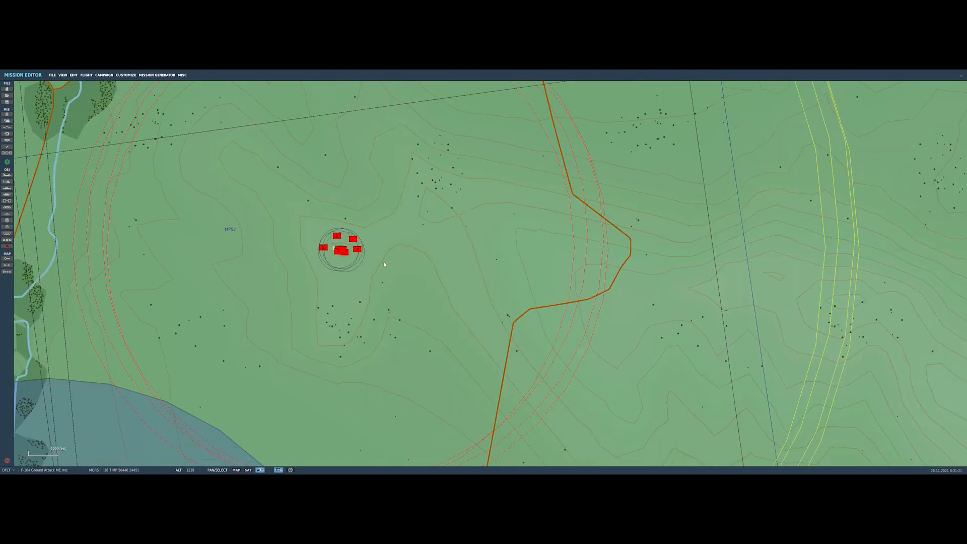
scroll(382, 263, down, 2)
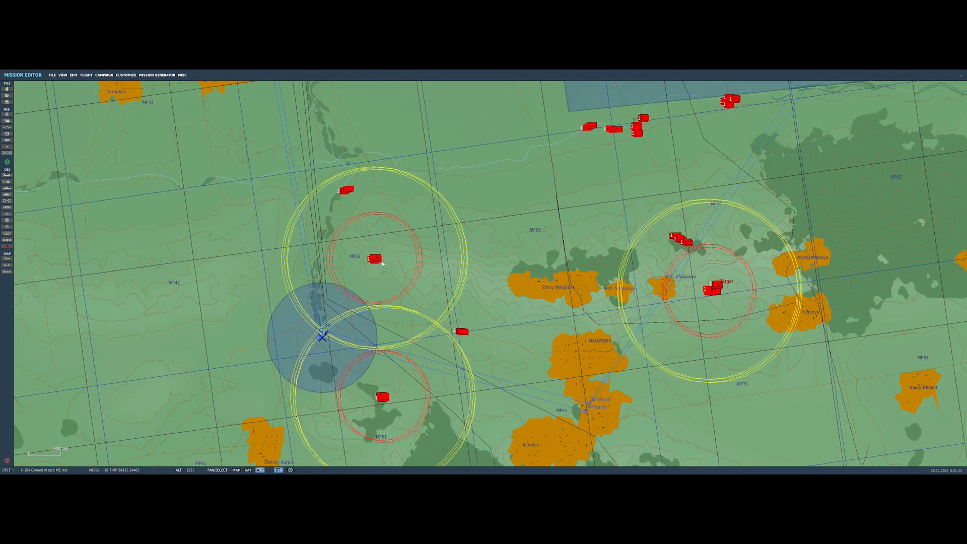
click(351, 190)
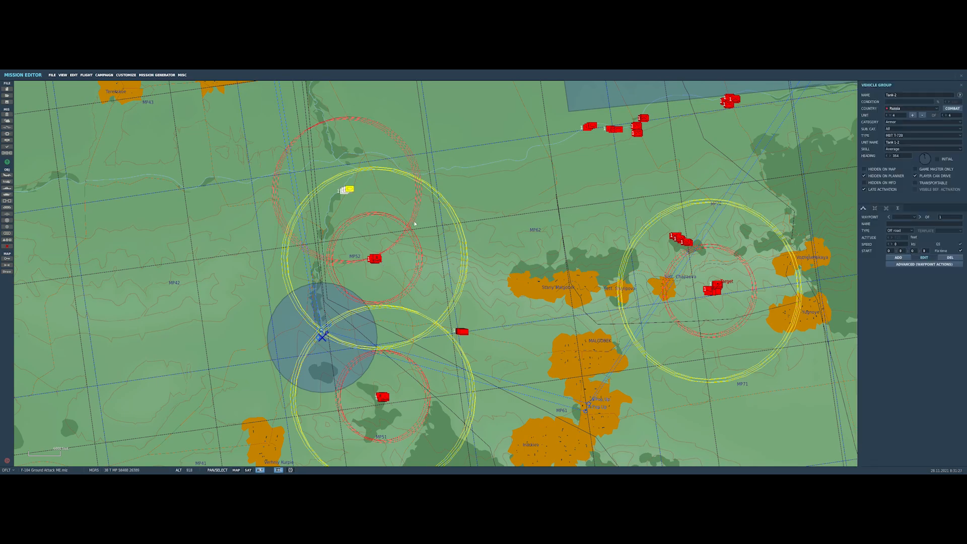
click(374, 200)
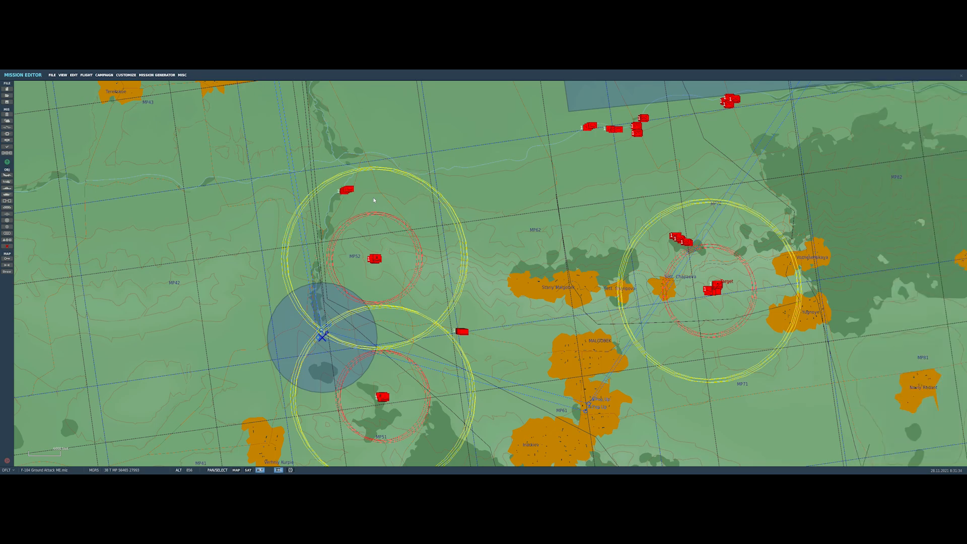
scroll(575, 319, down, 2)
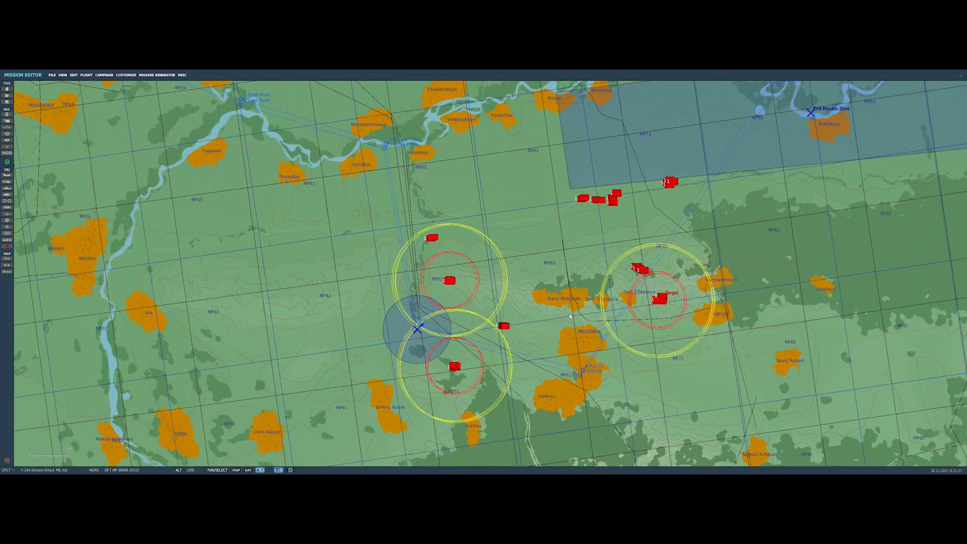
drag(577, 317, 484, 273)
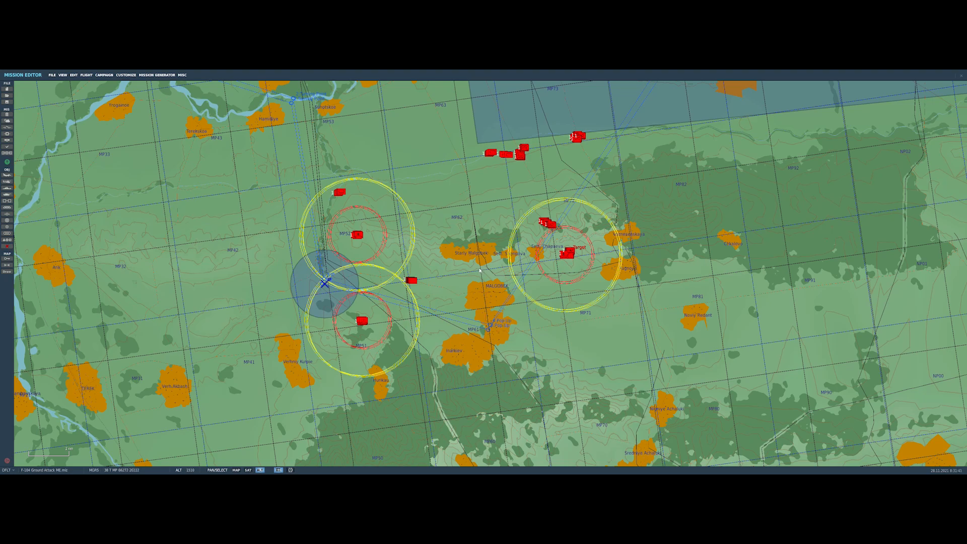
Check the Hard trigger's group activations, and unhide Shilka and the three Shilka Valley groups on the map
click(7, 127)
click(650, 182)
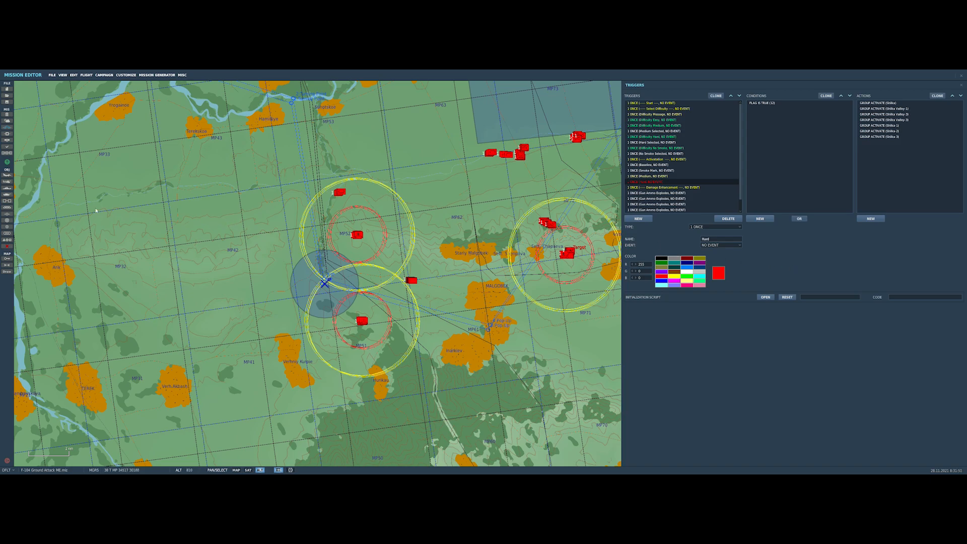
click(7, 239)
scroll(348, 422, down, 1)
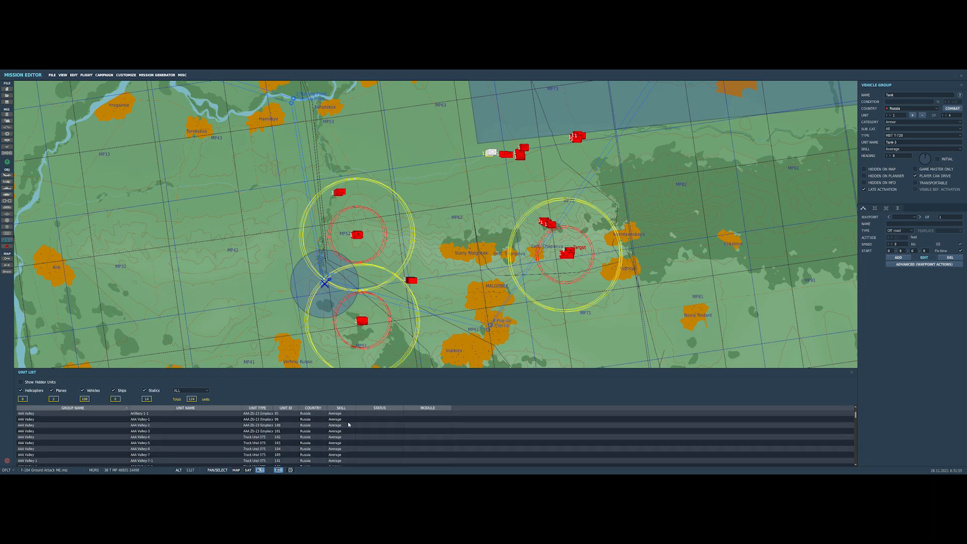
scroll(354, 431, down, 15)
scroll(355, 431, down, 15)
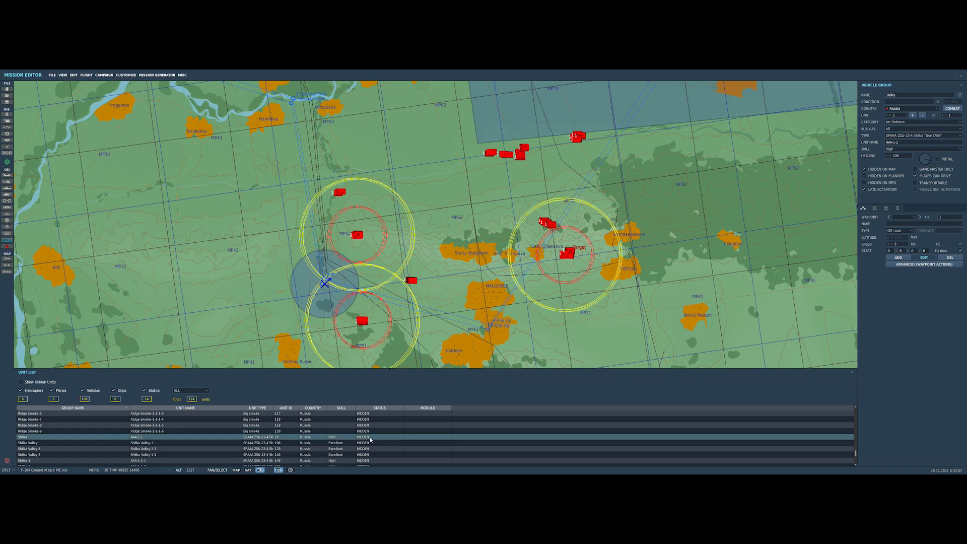
click(369, 443)
click(364, 450)
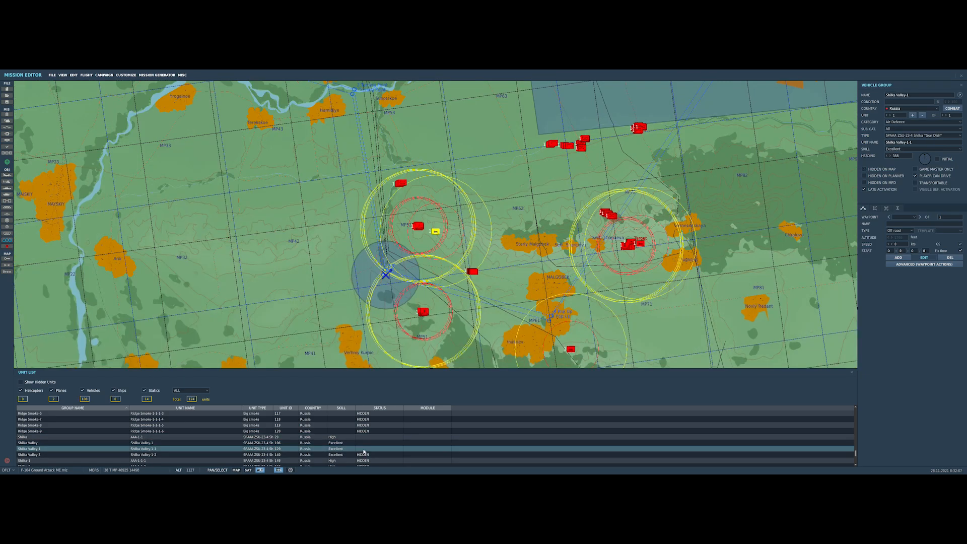
click(363, 455)
Unhide the Shilka-1, Shilka-2 and Shilka-3 groups on the map and close the unit list
scroll(371, 461, down, 1)
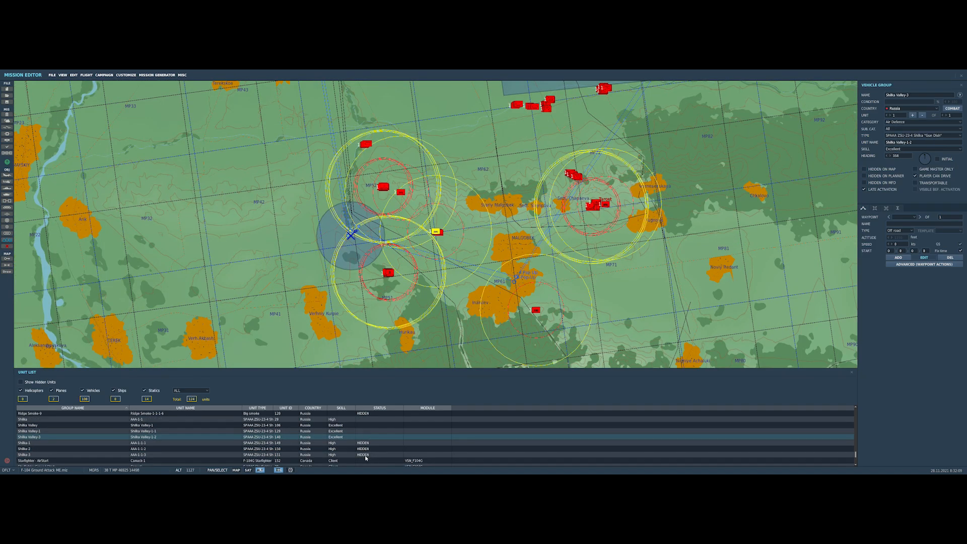
click(366, 444)
click(364, 449)
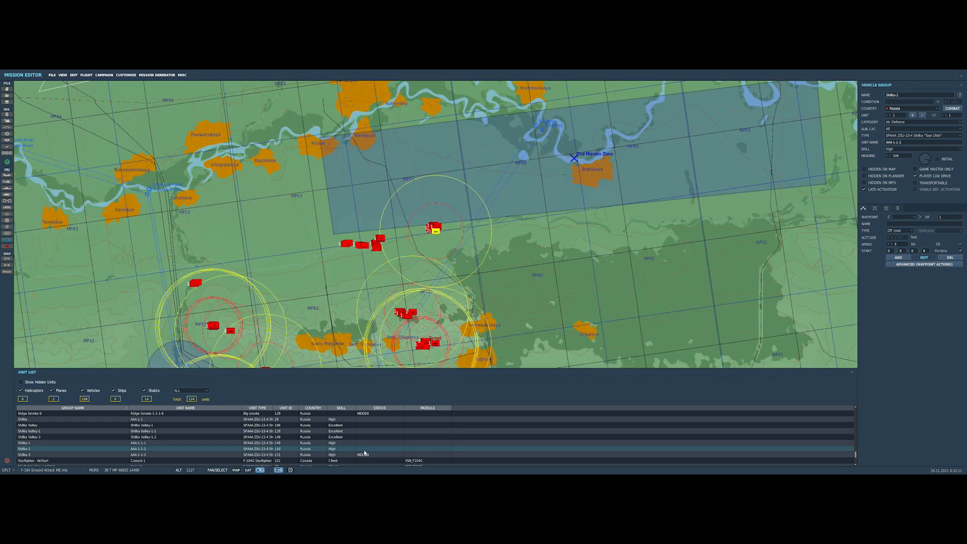
click(364, 455)
click(364, 455)
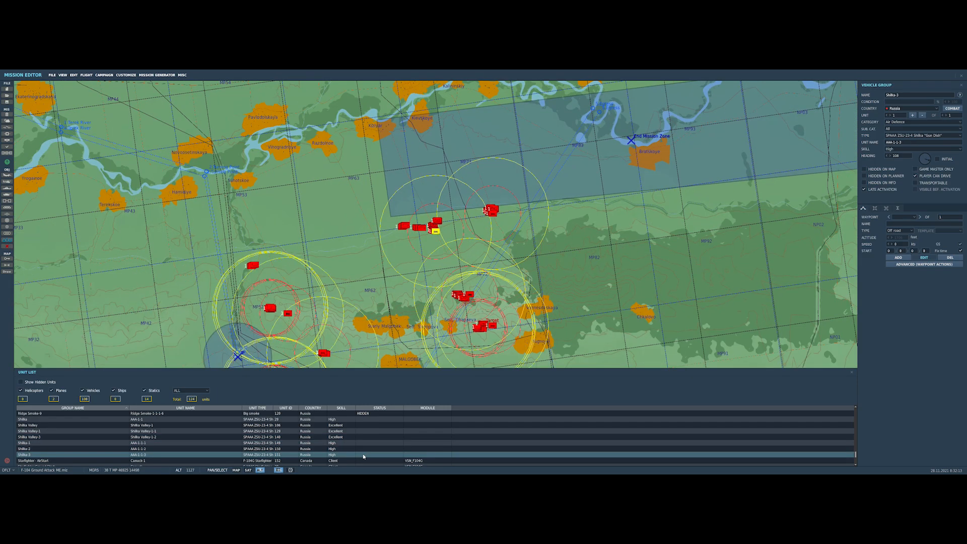
click(8, 242)
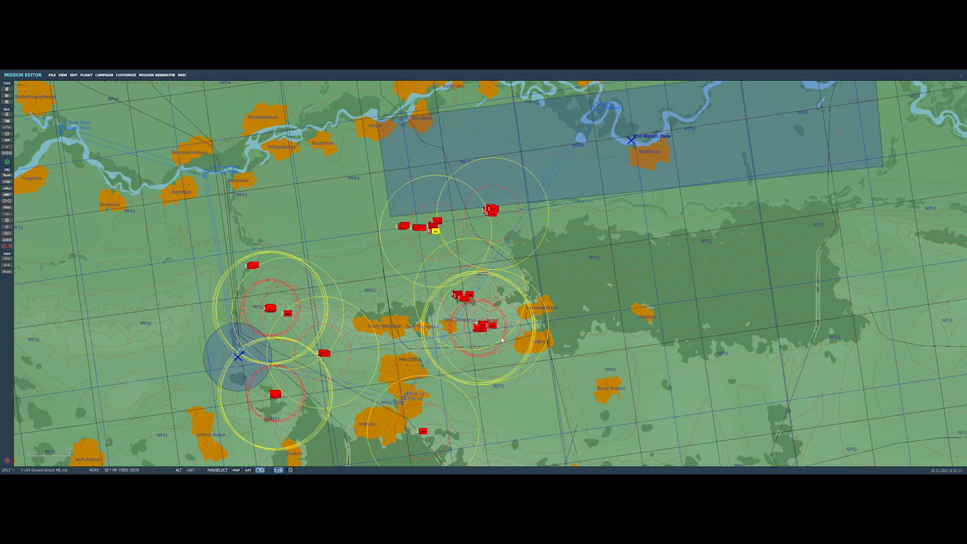
Examine the Shilka positions around the target and among the vehicle groups along the stream to the north
scroll(498, 323, up, 5)
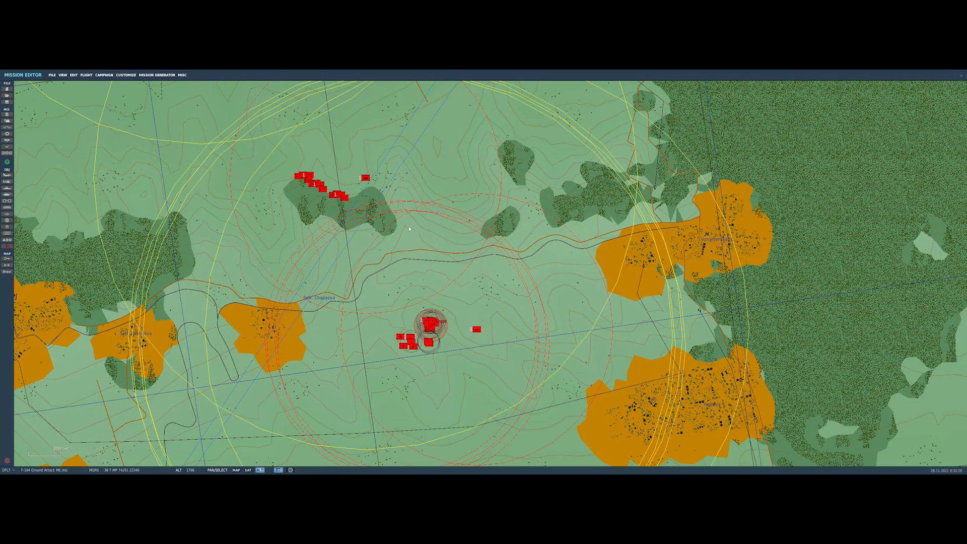
scroll(409, 229, down, 4)
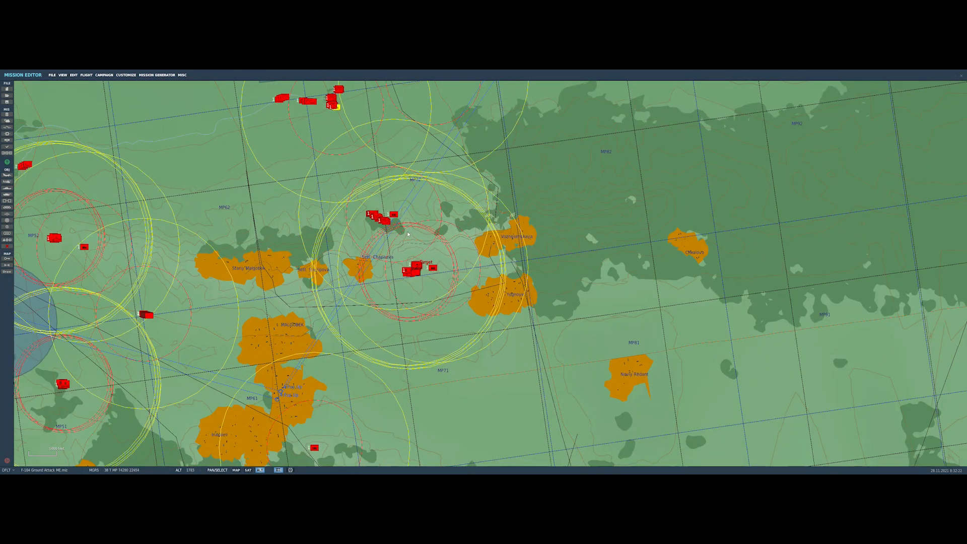
drag(337, 147, 347, 262)
scroll(367, 259, up, 2)
scroll(366, 252, up, 3)
drag(543, 206, 466, 311)
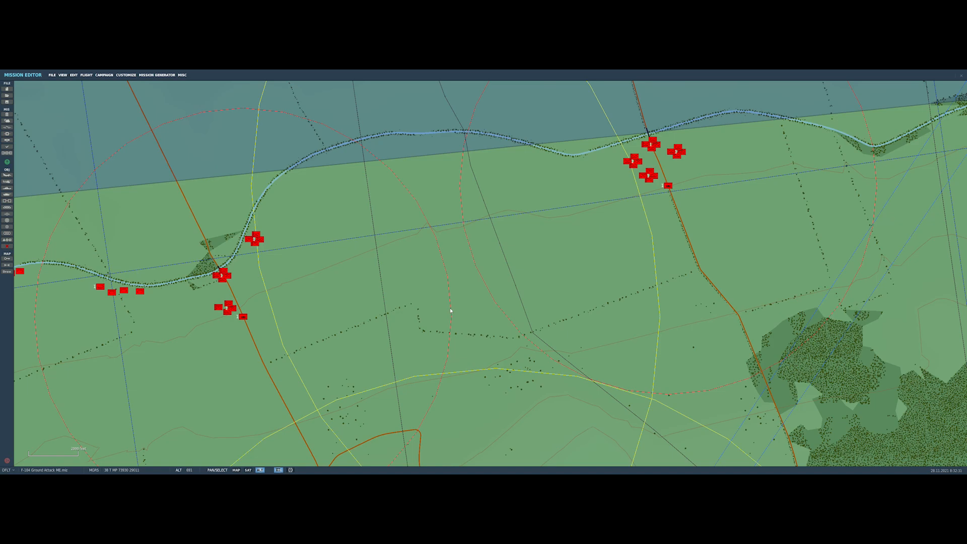
scroll(450, 309, down, 8)
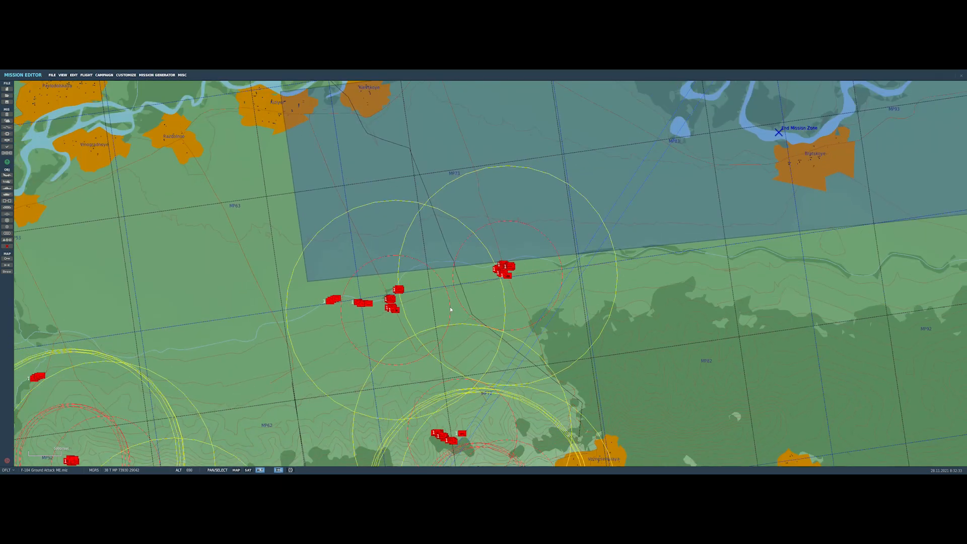
Examine the vehicle column on the road east of the IP zone and survey the whole area with all groups unhidden
drag(384, 374, 415, 179)
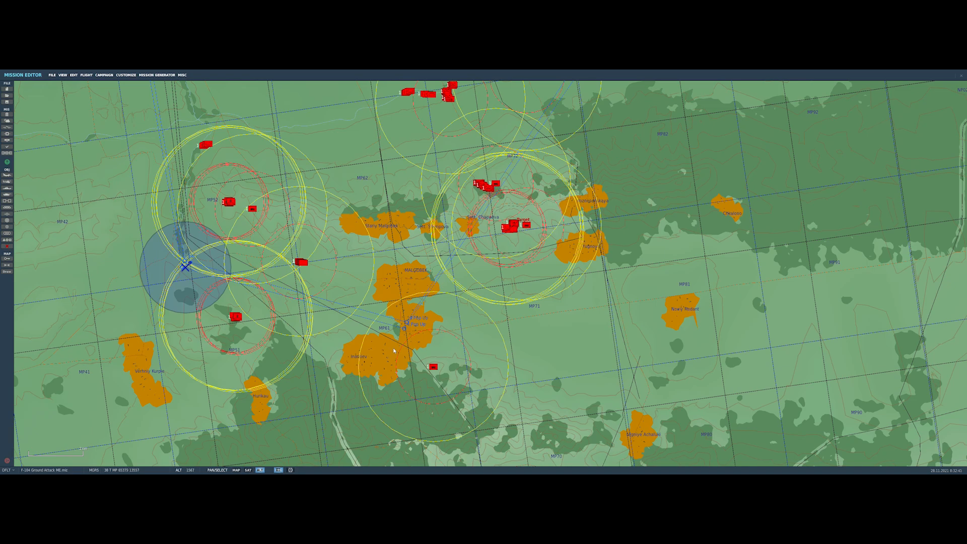
scroll(300, 262, up, 8)
scroll(301, 262, up, 4)
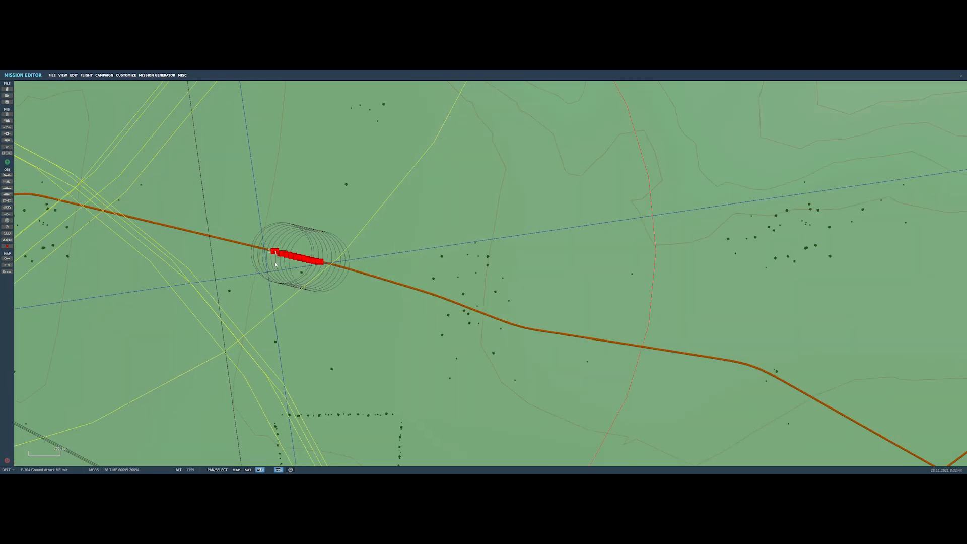
scroll(276, 265, down, 10)
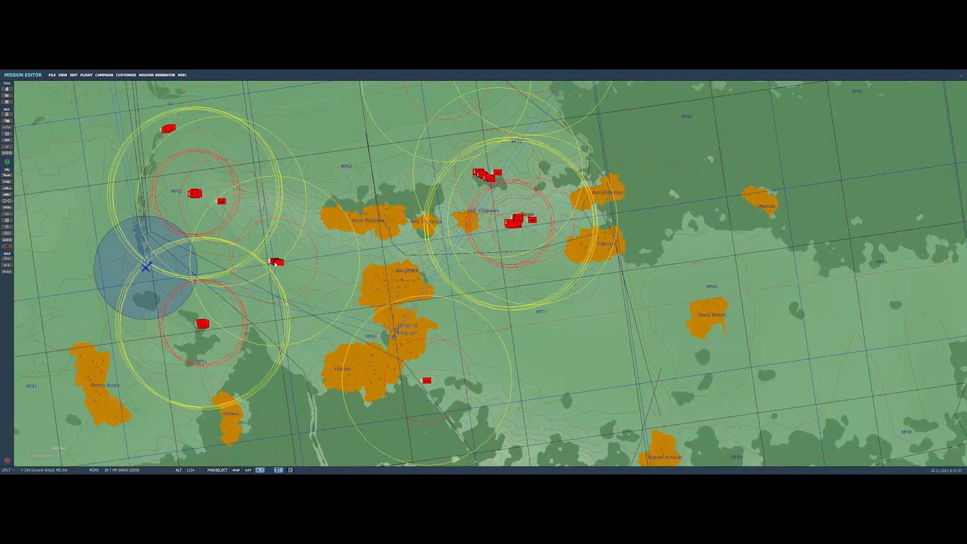
scroll(275, 264, down, 3)
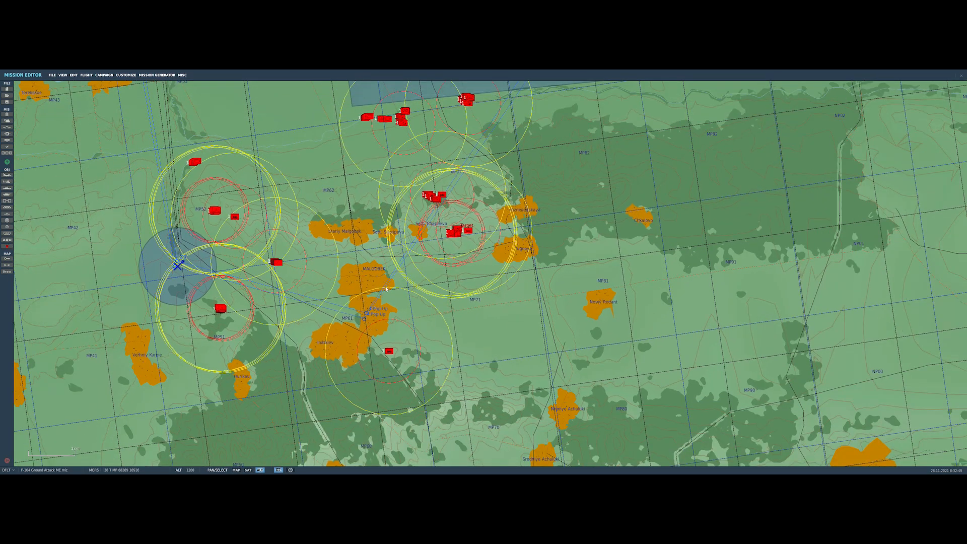
drag(367, 268, 562, 298)
scroll(545, 335, down, 1)
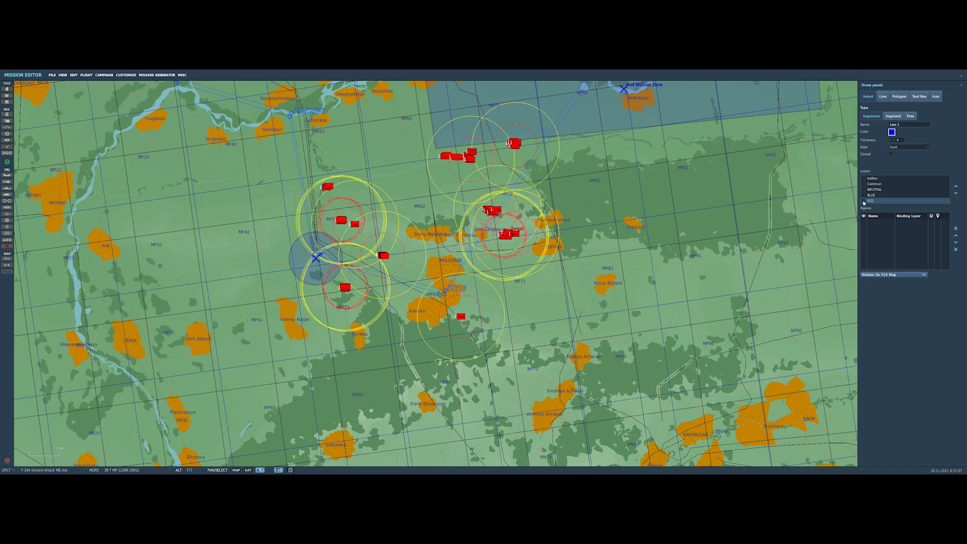
Show the RED drawing layer and inspect the settings of the target icon, the Target text box and the arrow north of it
click(864, 201)
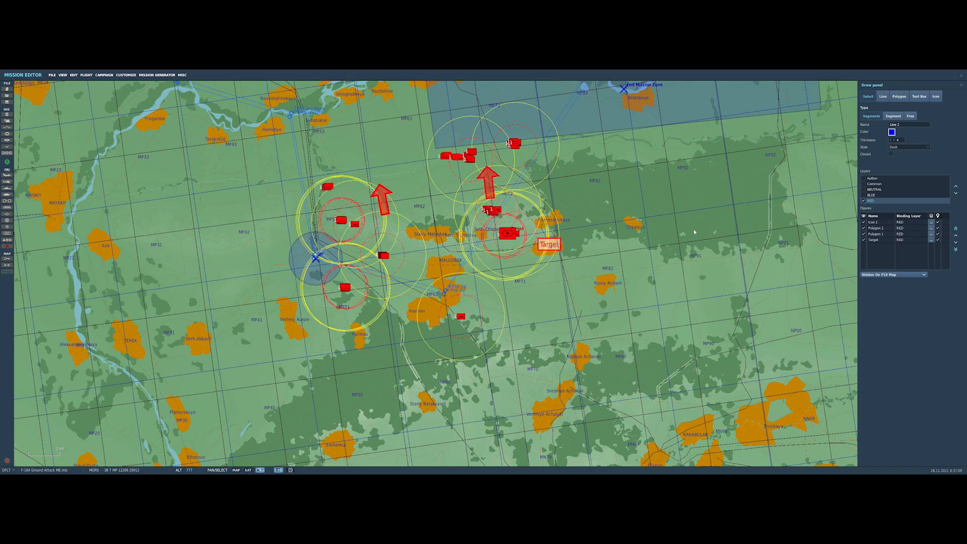
click(507, 236)
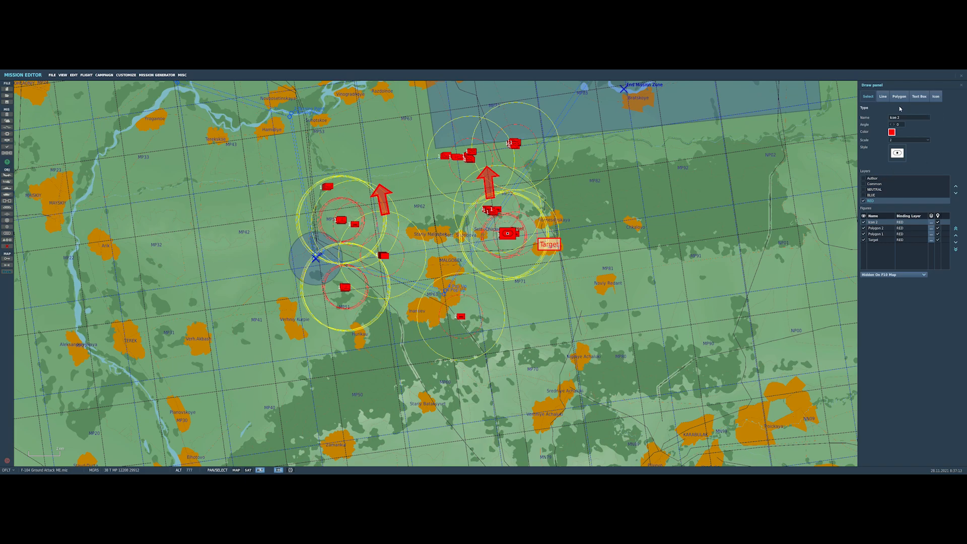
click(937, 96)
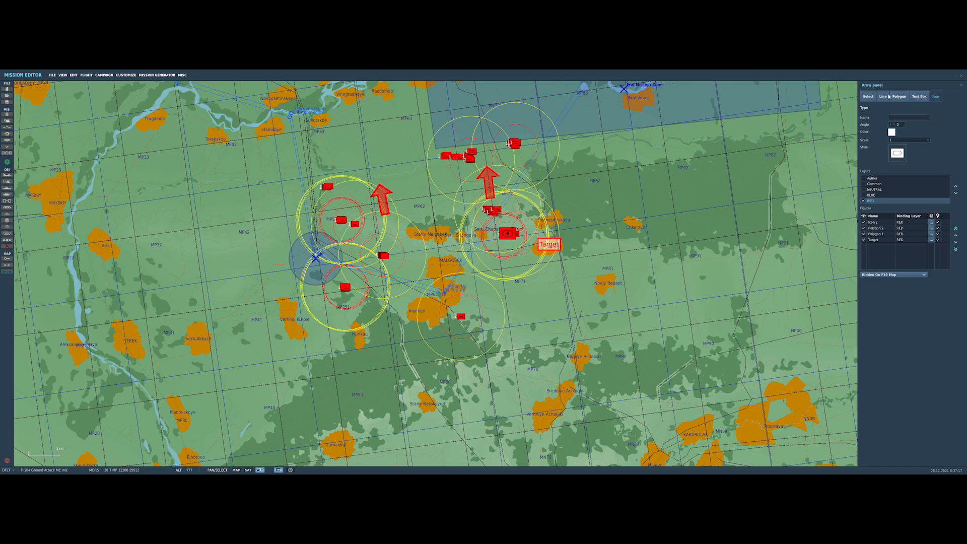
click(868, 96)
click(549, 247)
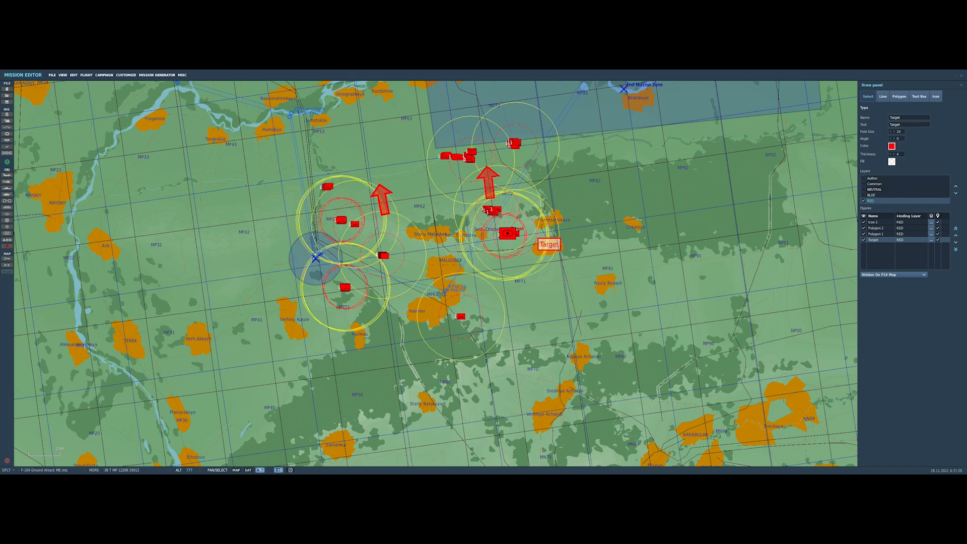
click(489, 177)
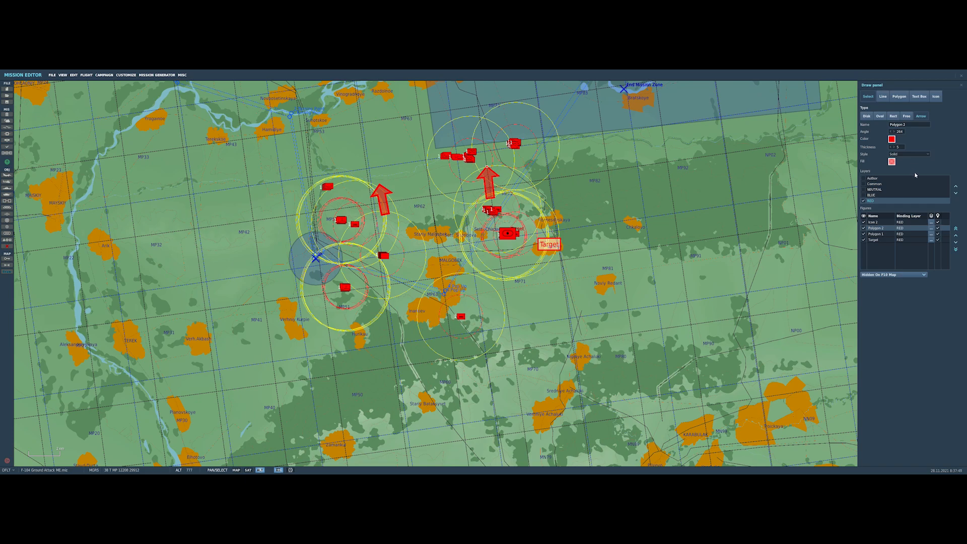
Show the Common and BLUE drawing layers, and inspect the settings of the Descend - Follow Stream text box and the FLOT line
click(864, 184)
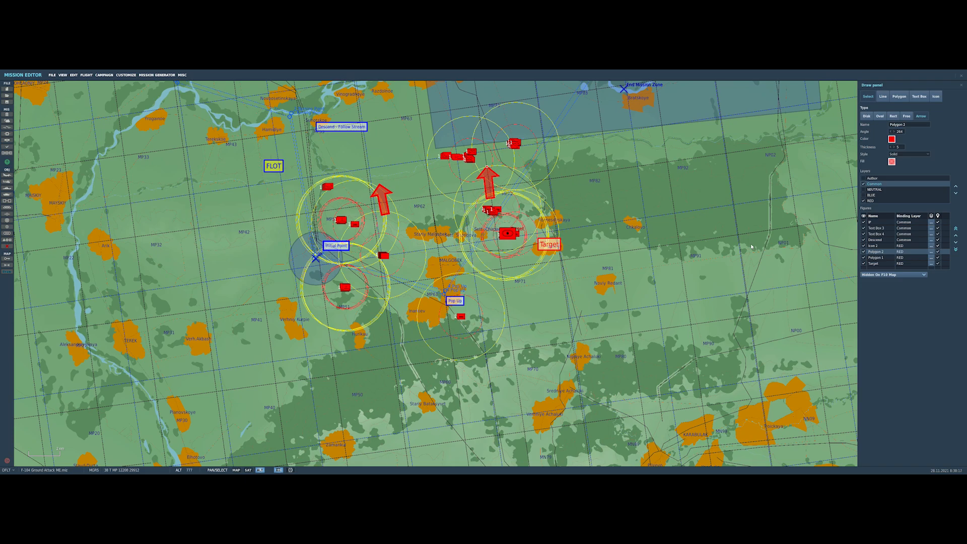
click(348, 129)
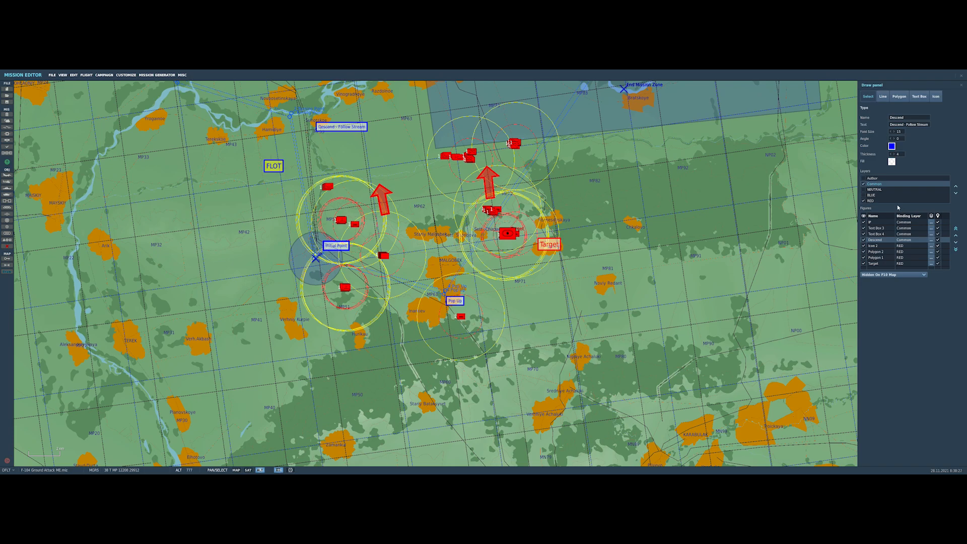
click(865, 196)
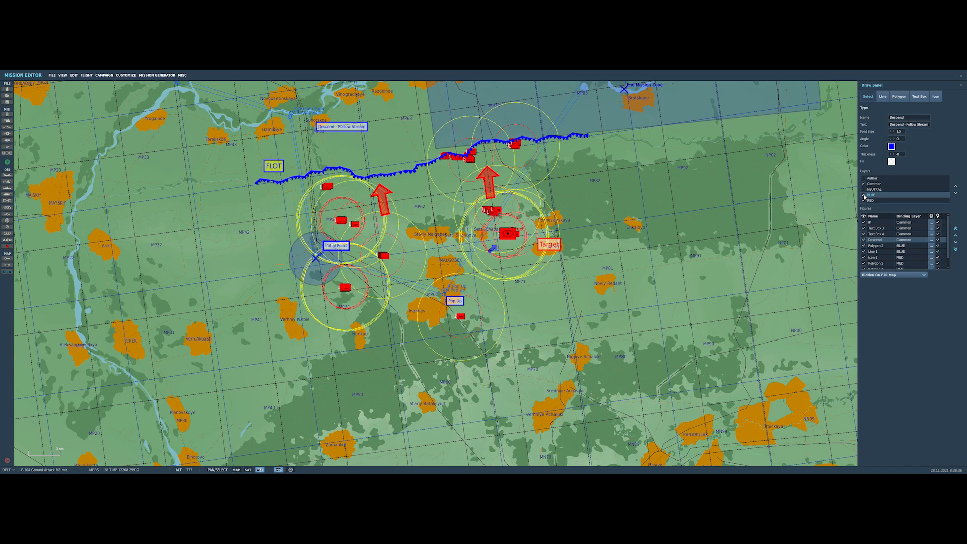
click(413, 173)
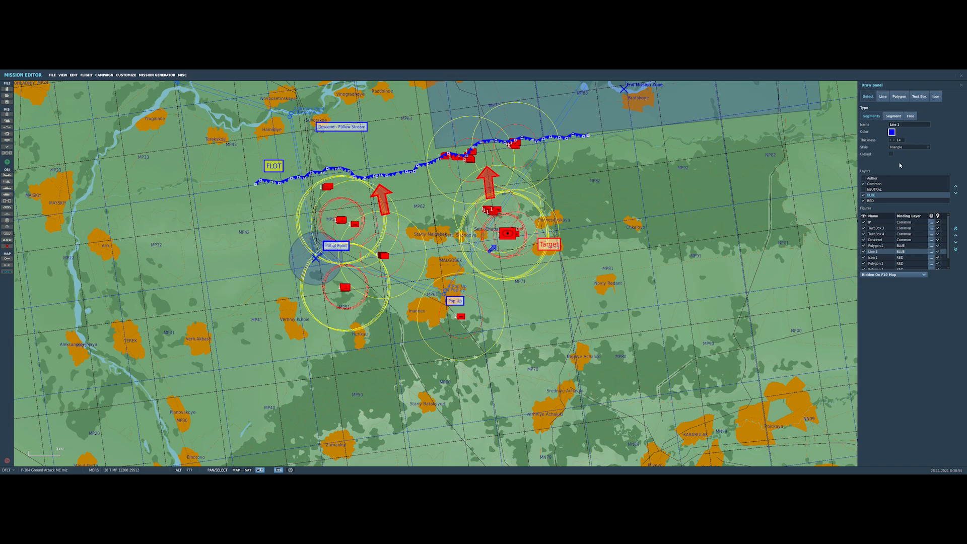
Show the Author drawing layer, survey the full flight route line on the map, and close the drawing settings
click(866, 179)
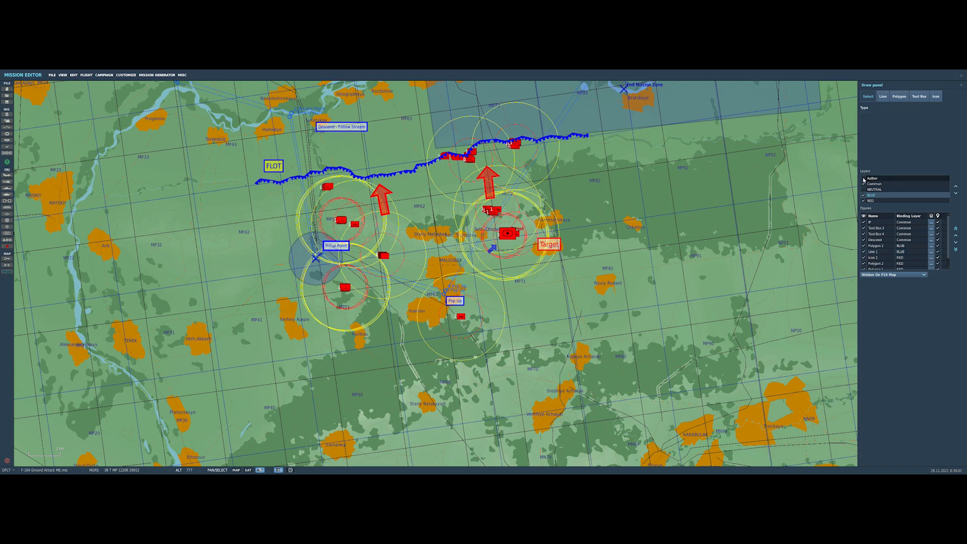
click(865, 179)
scroll(679, 193, down, 5)
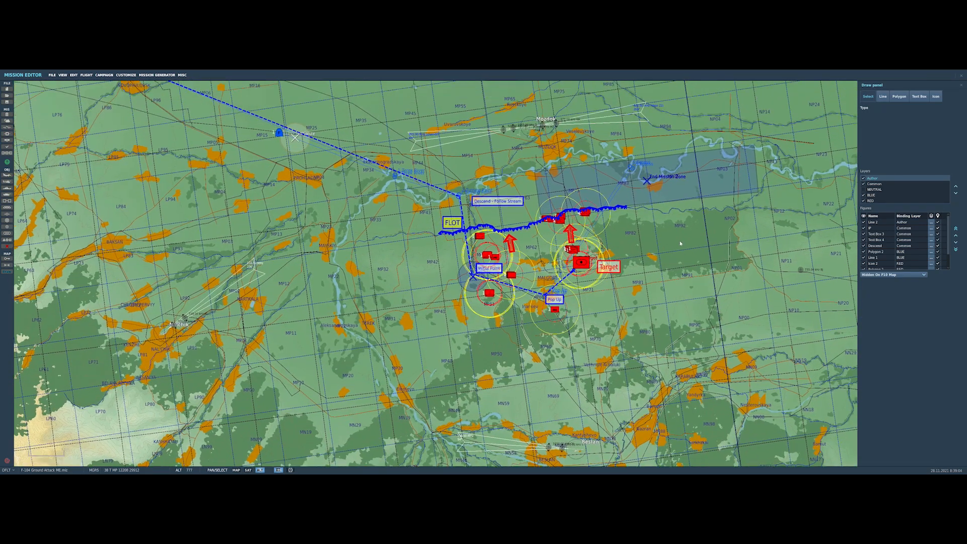
right_drag(680, 243, 672, 309)
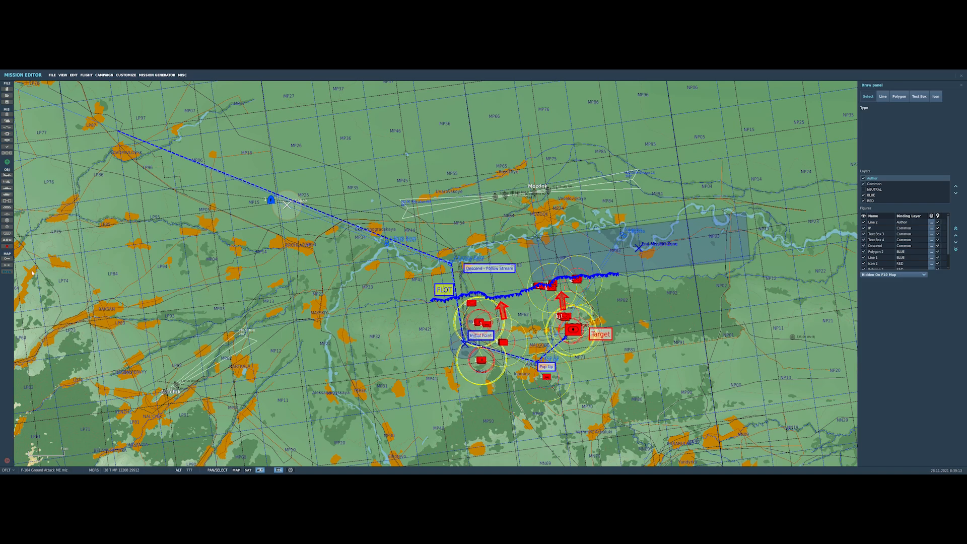
click(7, 270)
Hide the AAA, AAA Valley and AAA Valley-1 groups on the map from the unit list
click(7, 240)
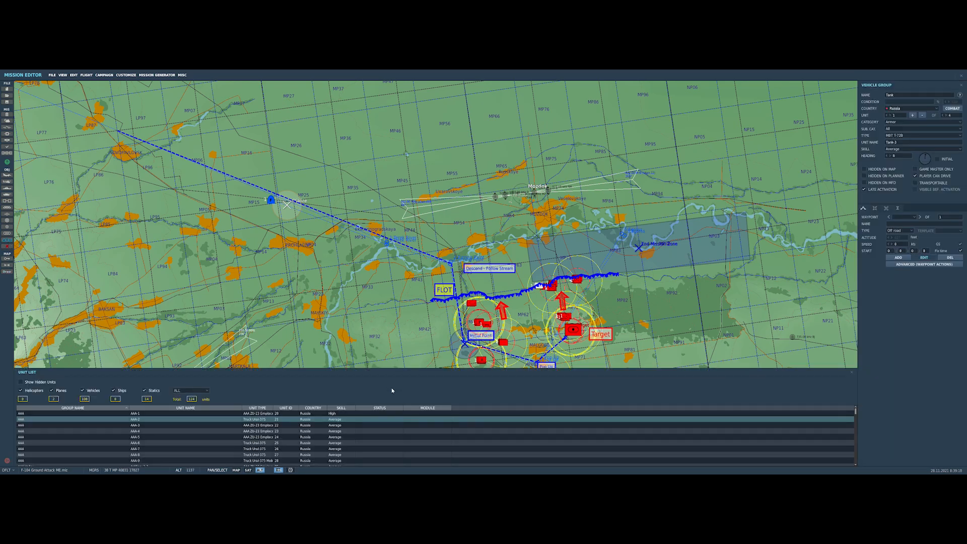
click(371, 412)
scroll(383, 418, down, 2)
click(375, 432)
scroll(383, 444, down, 2)
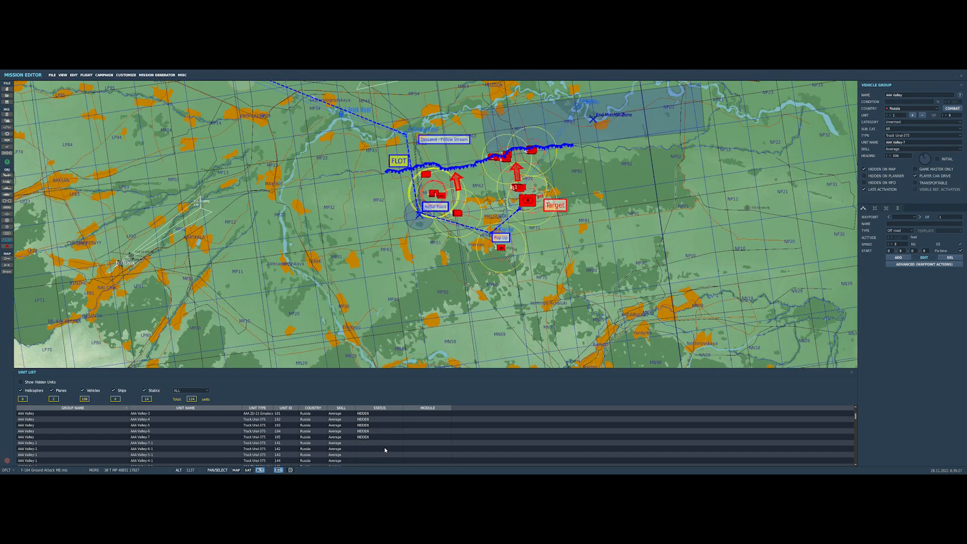
click(369, 449)
scroll(369, 449, down, 2)
scroll(372, 452, down, 2)
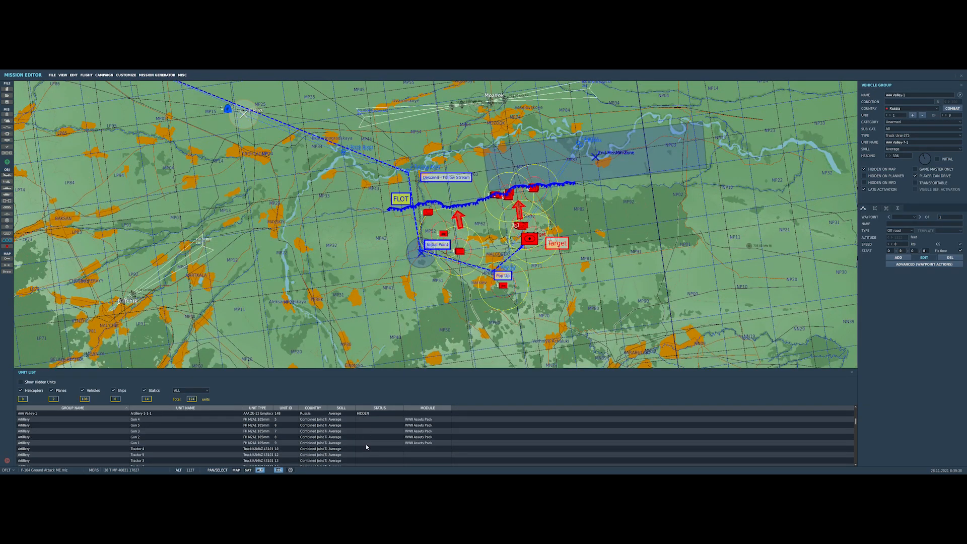
Hide the BMP groups one after another on the map, leaving the Artillery group shown
click(371, 421)
scroll(377, 438, down, 2)
click(374, 432)
scroll(365, 434, down, 1)
click(364, 425)
scroll(364, 425, down, 1)
click(364, 424)
click(370, 437)
scroll(366, 439, down, 2)
click(364, 437)
scroll(364, 442, down, 1)
click(364, 444)
scroll(368, 444, down, 2)
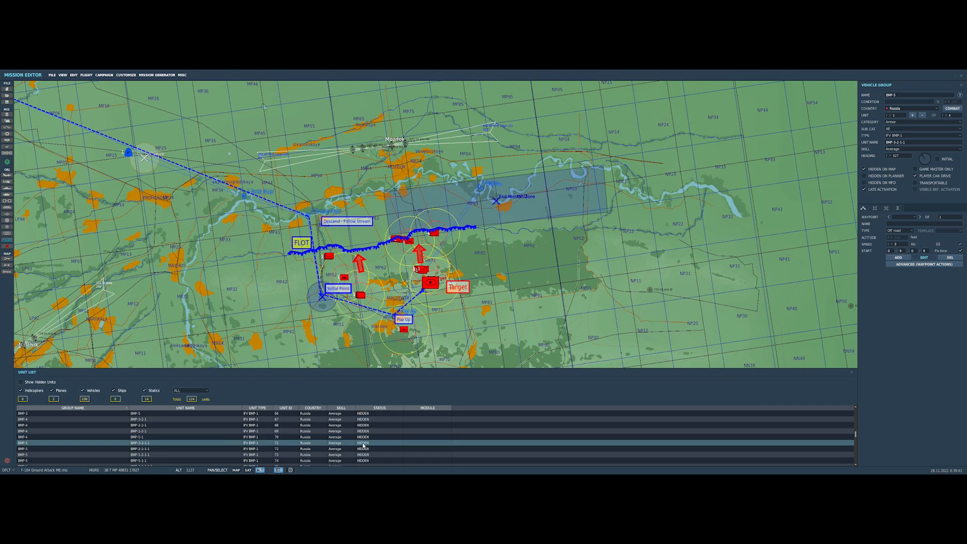
Hide the remaining vehicle groups in the woods just north of the target
click(372, 444)
scroll(373, 441, down, 1)
click(373, 439)
scroll(373, 443, down, 1)
click(373, 443)
scroll(368, 449, down, 1)
click(367, 449)
scroll(359, 439, down, 2)
click(363, 441)
Hide Shilka and the three Shilka Valley groups on the map
scroll(373, 443, down, 2)
scroll(372, 447, down, 2)
click(365, 438)
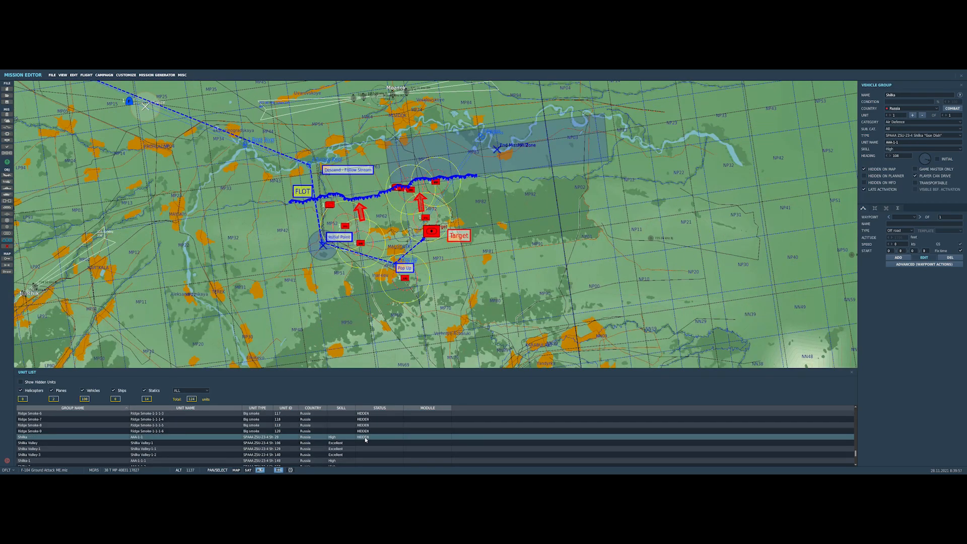
click(364, 444)
click(365, 449)
click(365, 455)
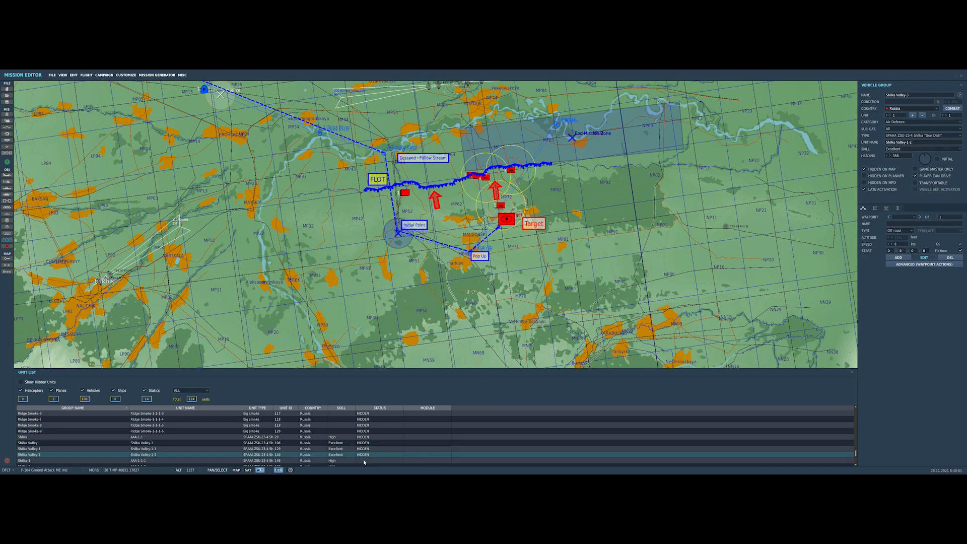
Hide the Shilka-1, Shilka-2 and Shilka-3 groups on the map from the unit list
click(364, 460)
scroll(363, 460, down, 1)
click(366, 450)
click(367, 453)
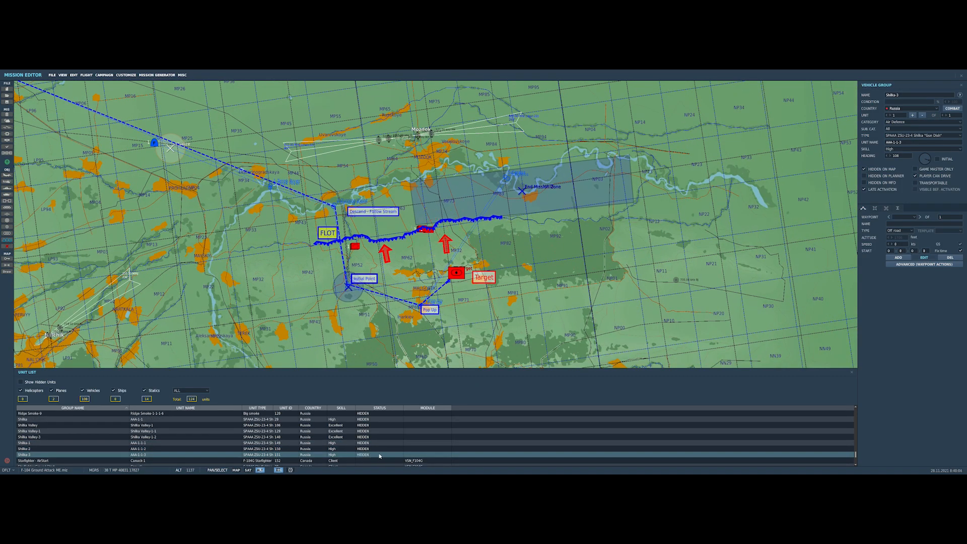
Hide the Tank, Tank-1 and Tank-2 groups on the map
scroll(366, 446, down, 1)
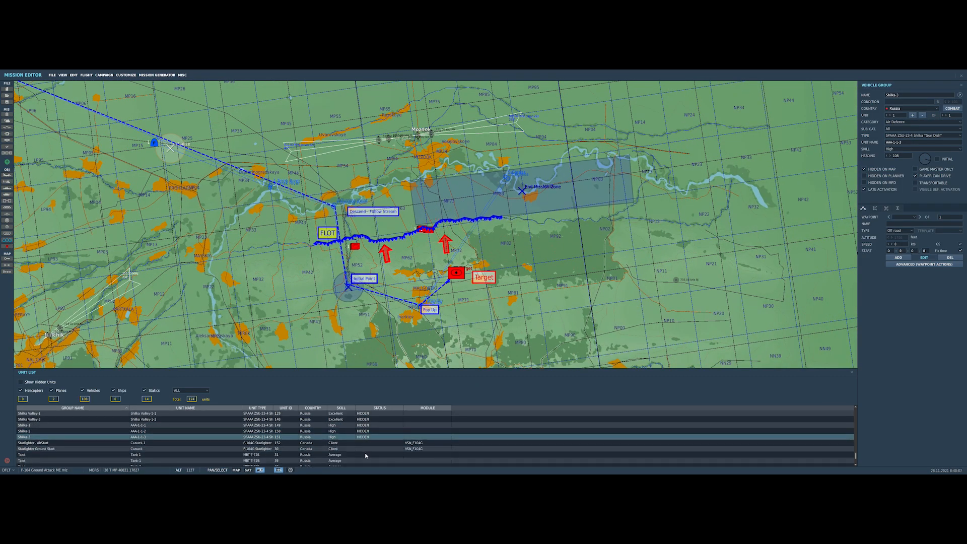
click(371, 455)
scroll(377, 454, down, 2)
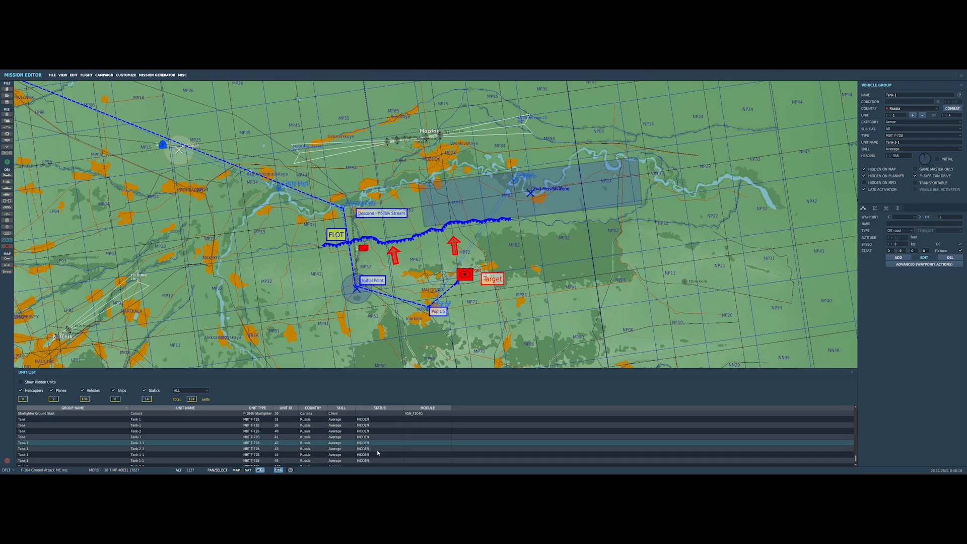
scroll(364, 443, down, 1)
click(378, 446)
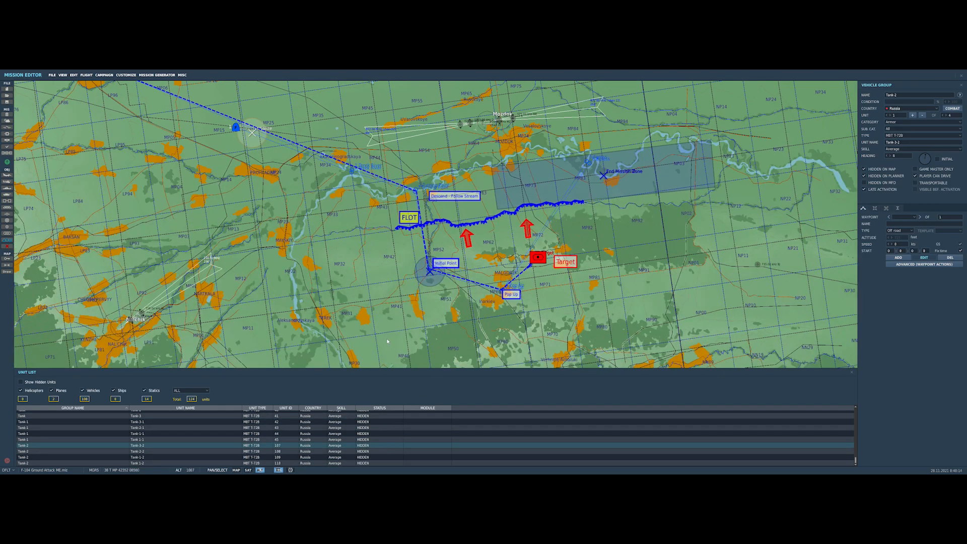
click(388, 342)
Hide the Take Off, IP, Initialize and End Mission Zone trigger zones, leaving the Target zone shown
click(7, 234)
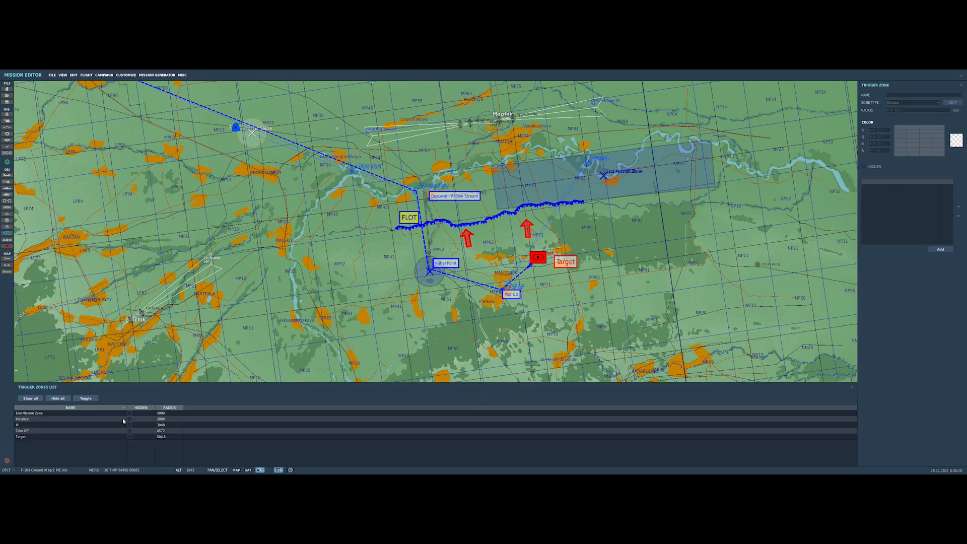
click(130, 430)
click(130, 425)
click(130, 419)
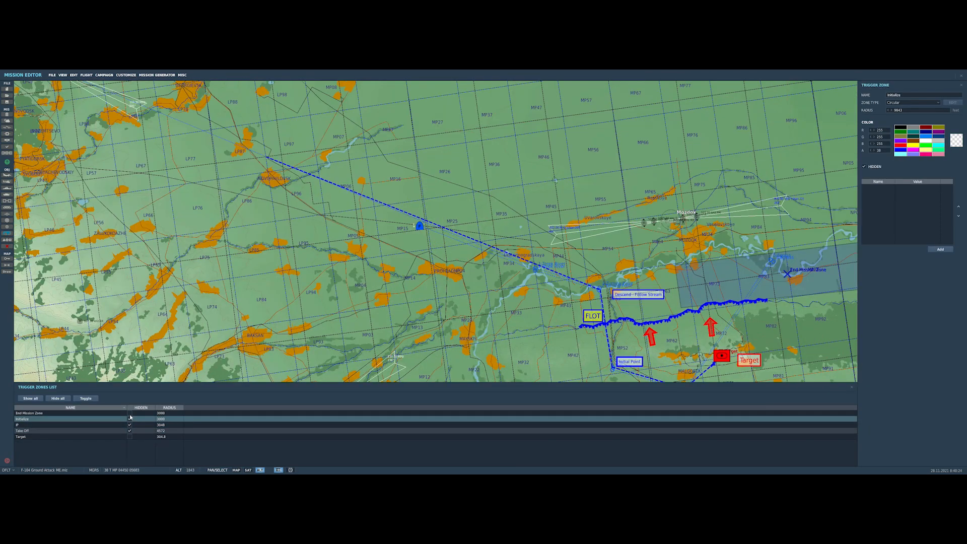
click(130, 414)
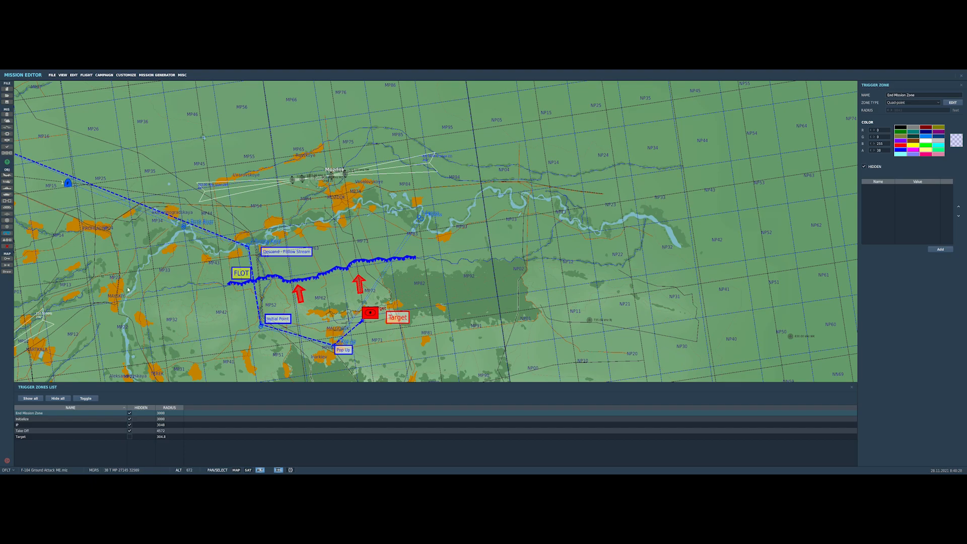
click(7, 234)
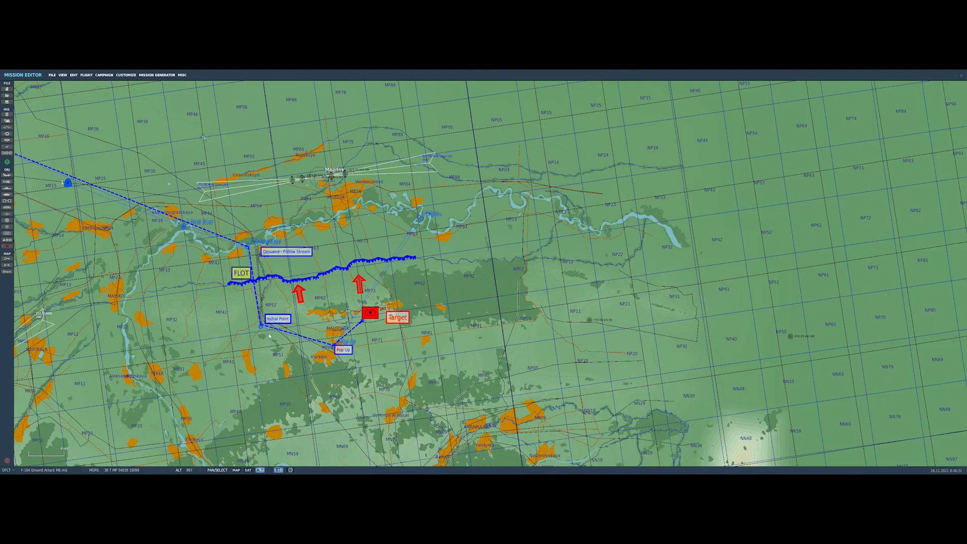
Start flying the mission, saving the unsaved changes and choosing the Starfighter Ground Start pilot role
scroll(271, 336, up, 5)
drag(349, 295, 392, 347)
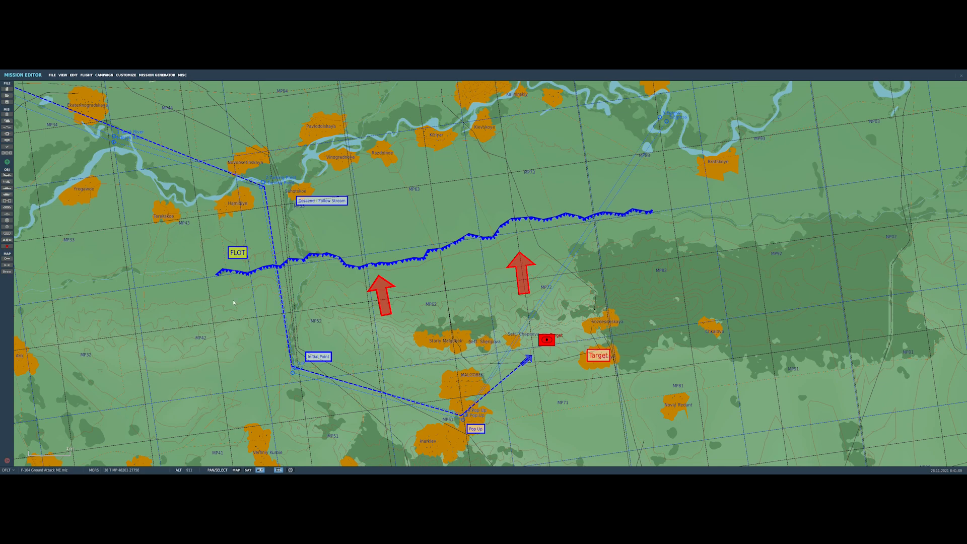
click(7, 175)
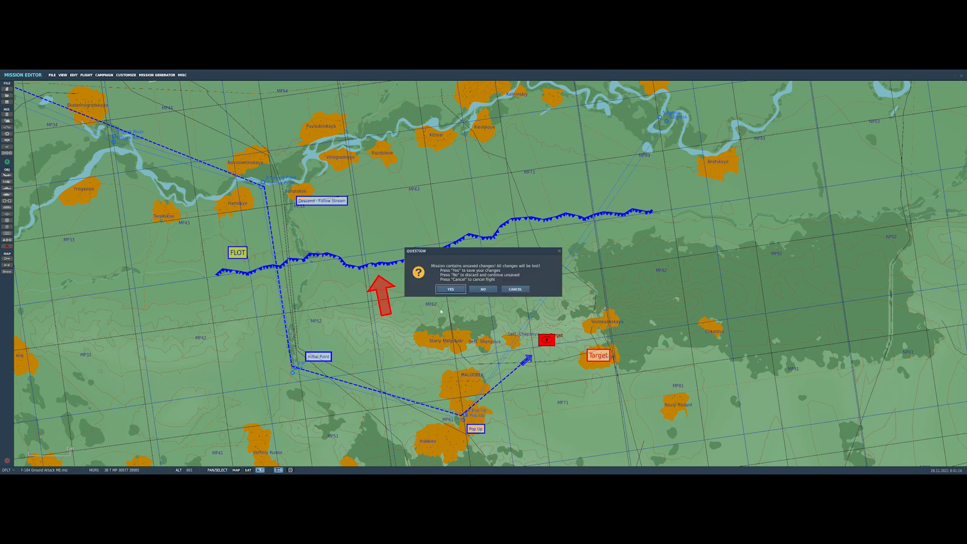
click(450, 290)
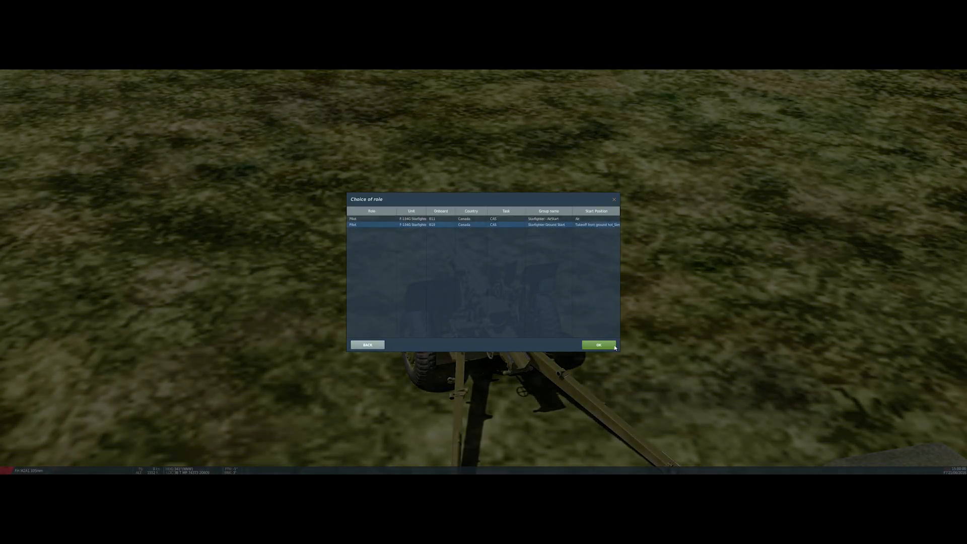
click(599, 341)
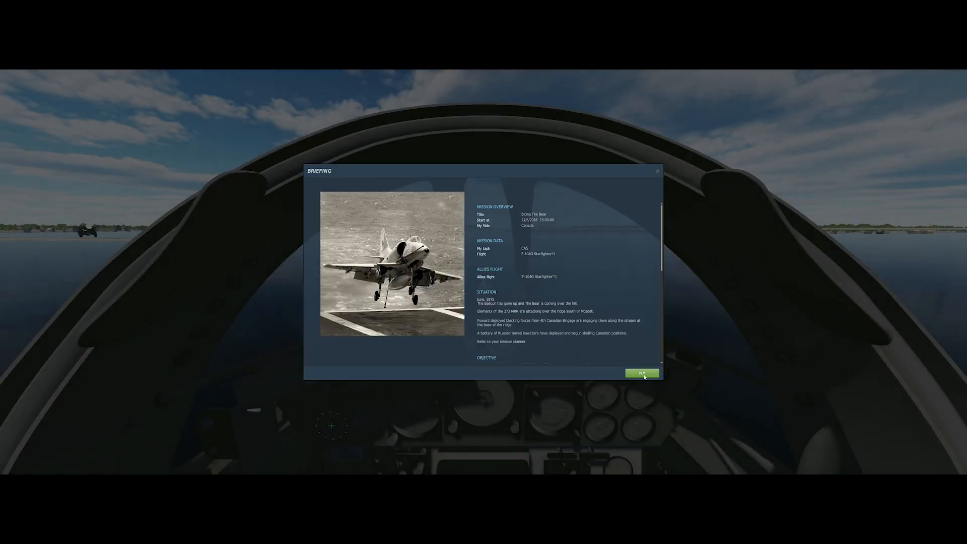